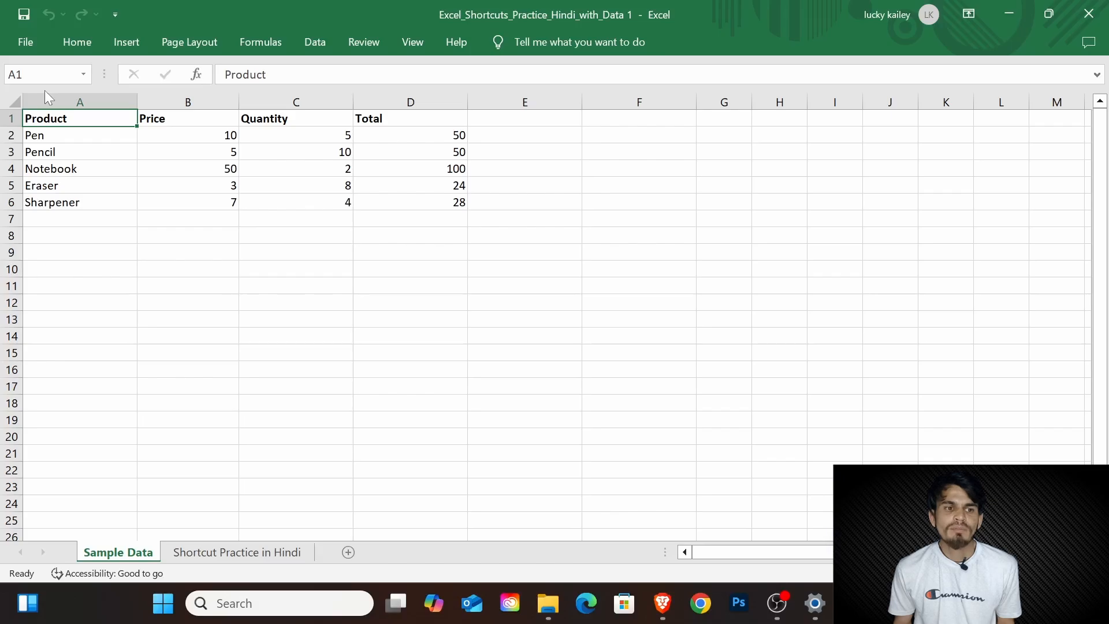
Step: Jump between the edges of the data: the last header cell D1, the first cell A1 and the last used cell D6
key("ctrl+Right")
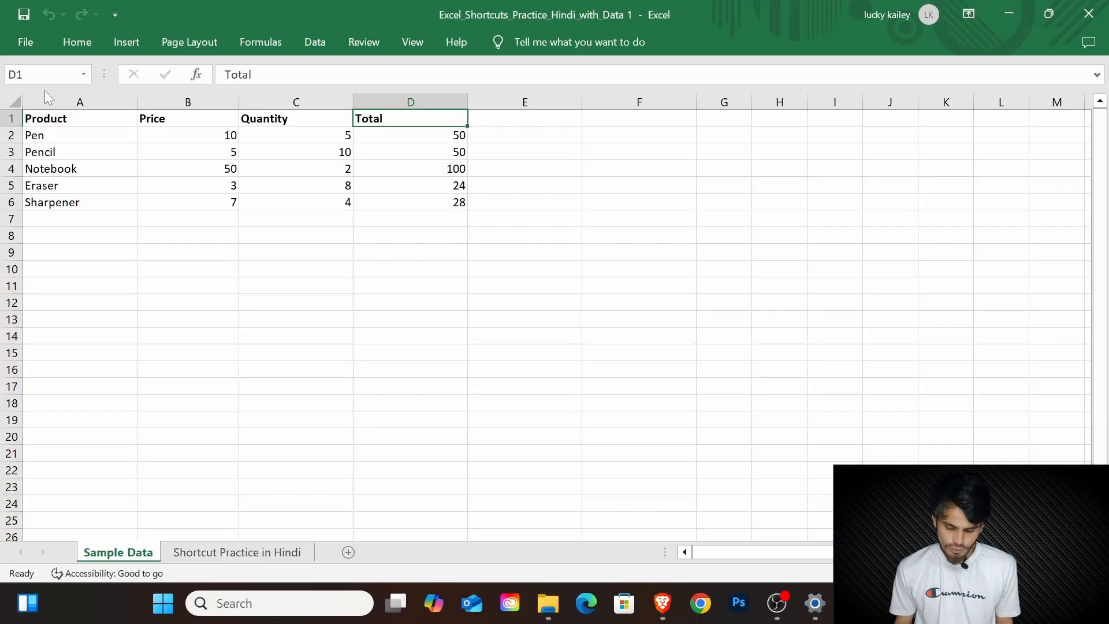
key("ctrl+Home")
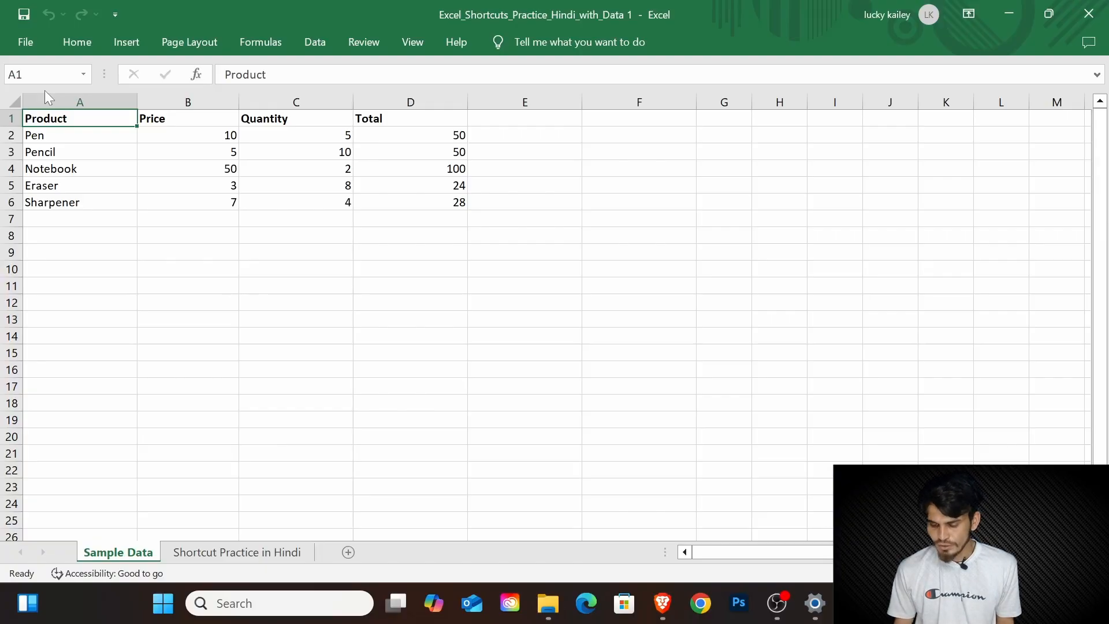
key("ctrl+End")
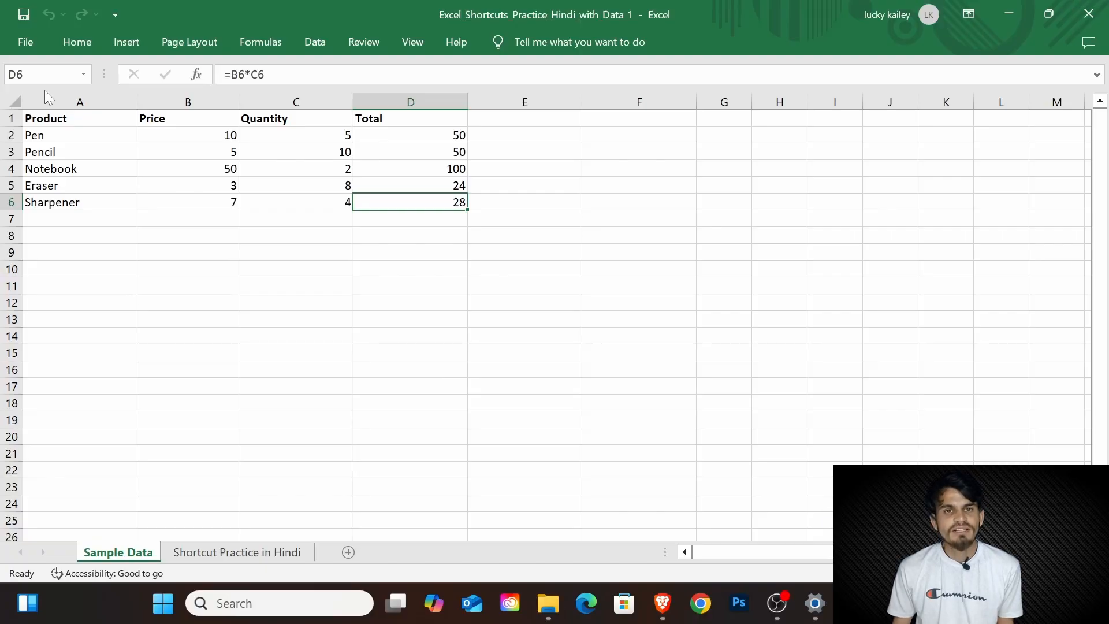
Step: Page two screens down the sheet and back up, ending on cell A1
key("Page_Down")
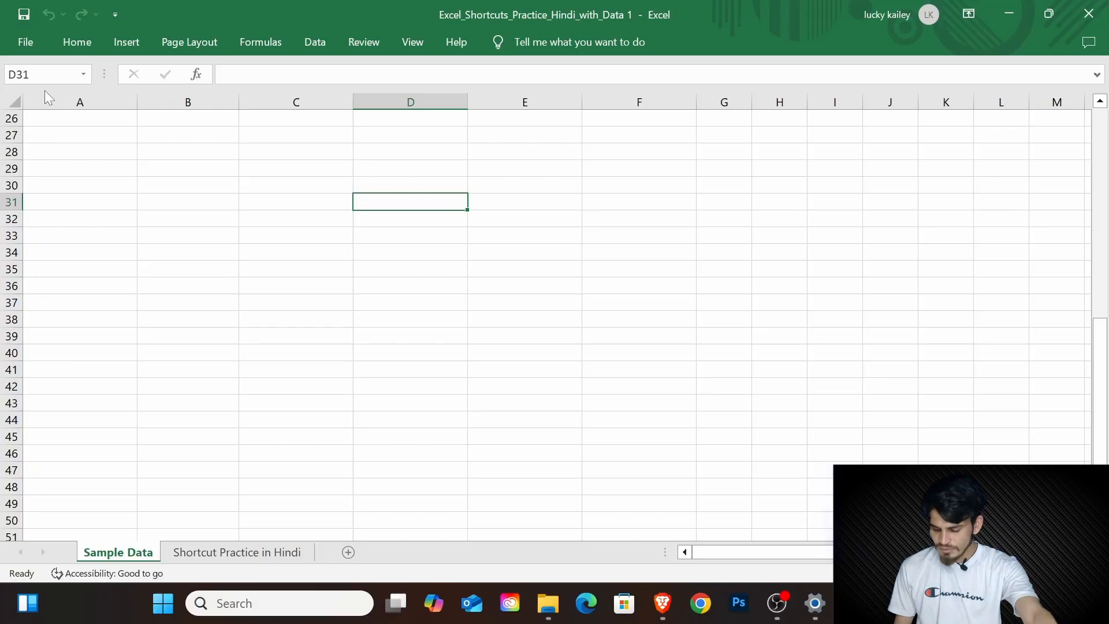
key("Page_Down")
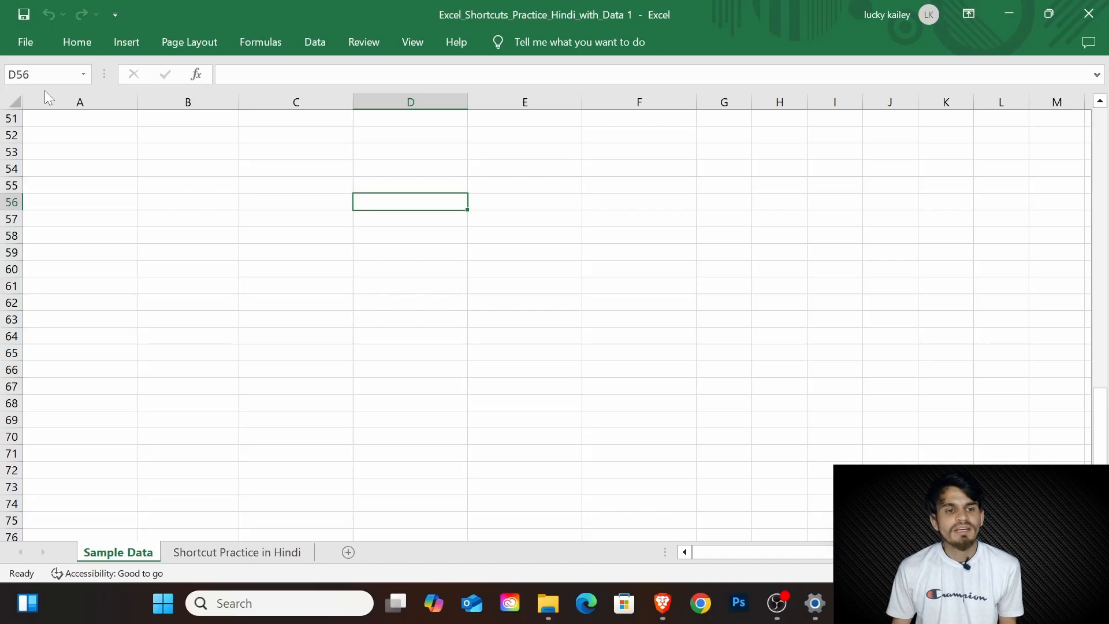
key("Page_Up")
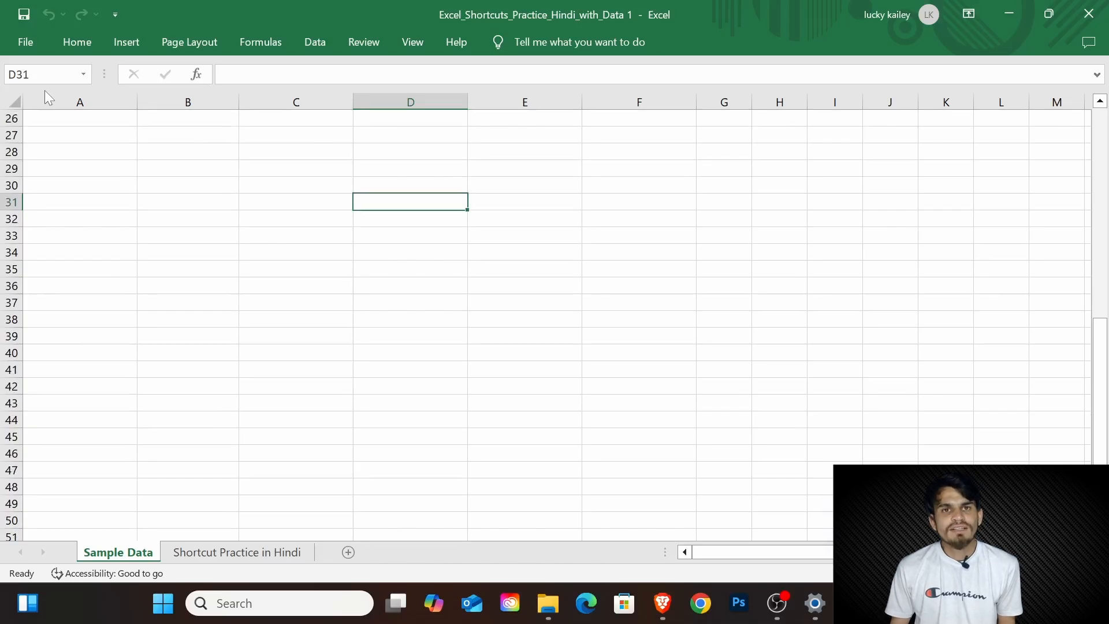
key("Page_Up")
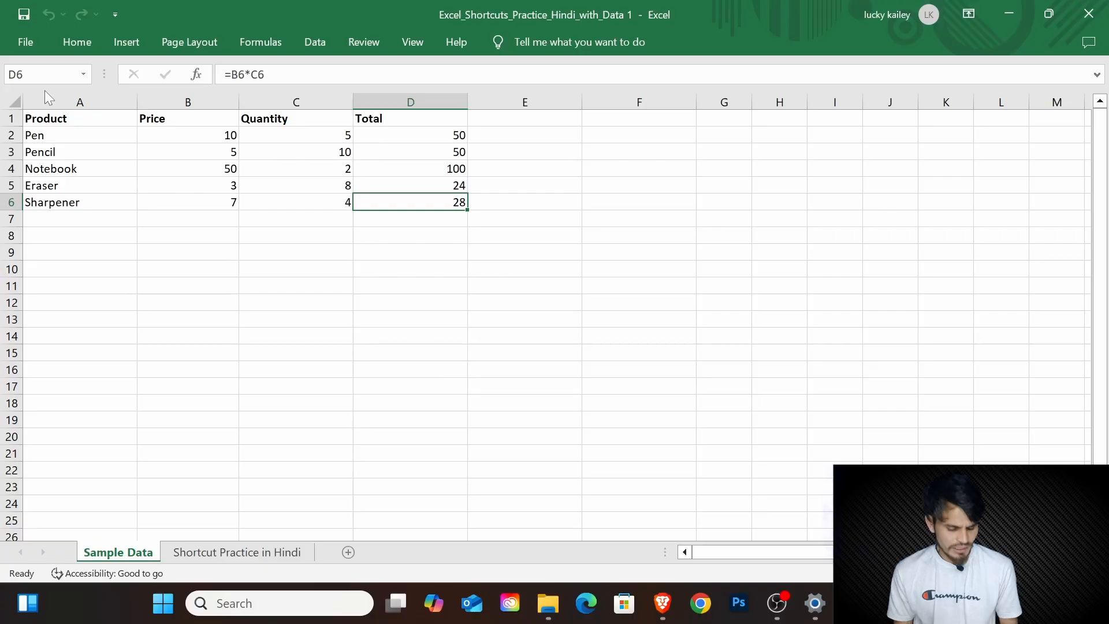
key("ctrl+Home")
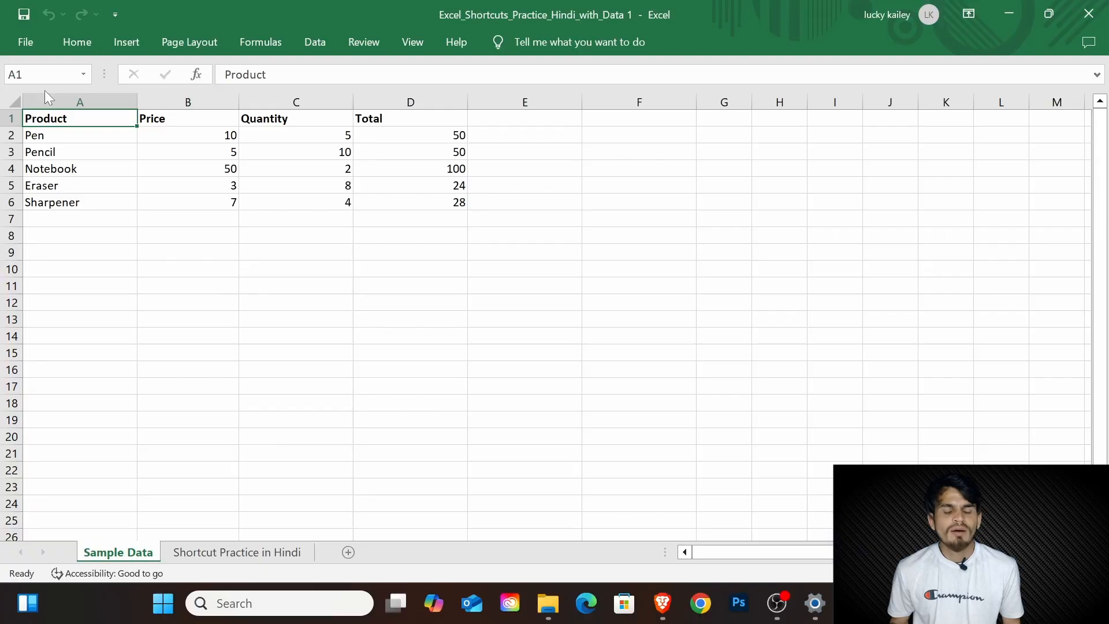
Step: Extend the selection from A1 across the header cells to D1, and reduce it to cell A1
key("shift+Right")
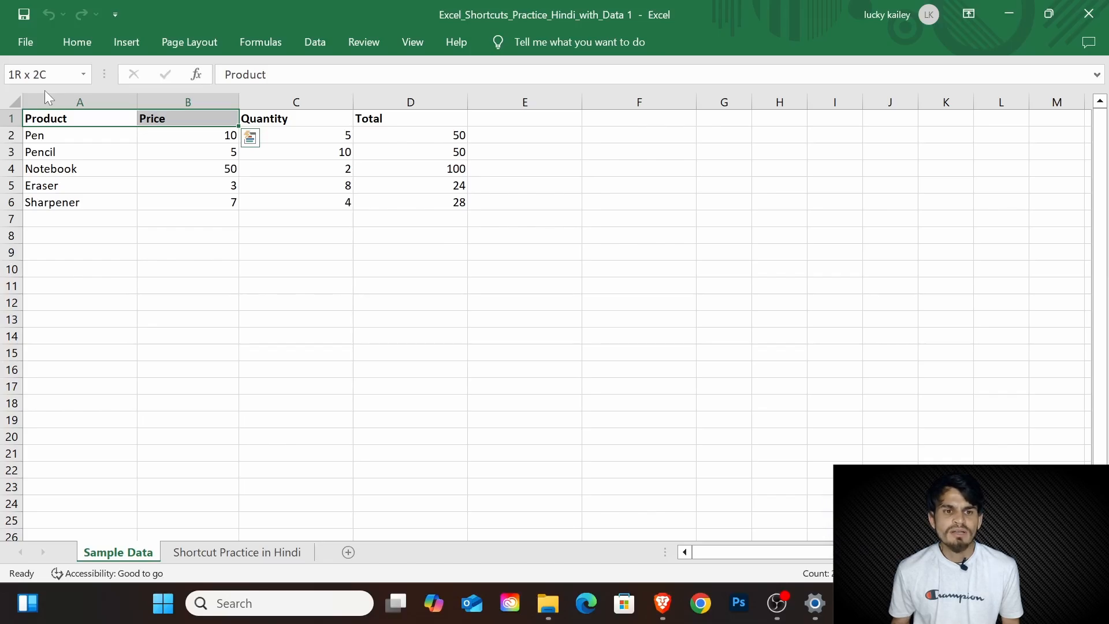
key("shift+Right")
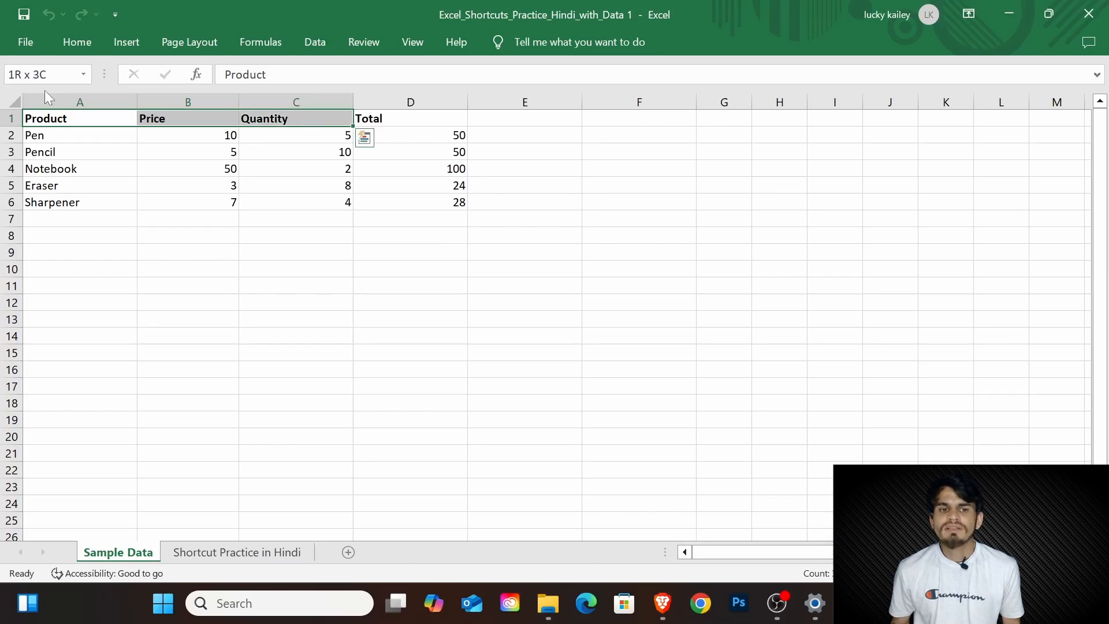
key("shift+Right")
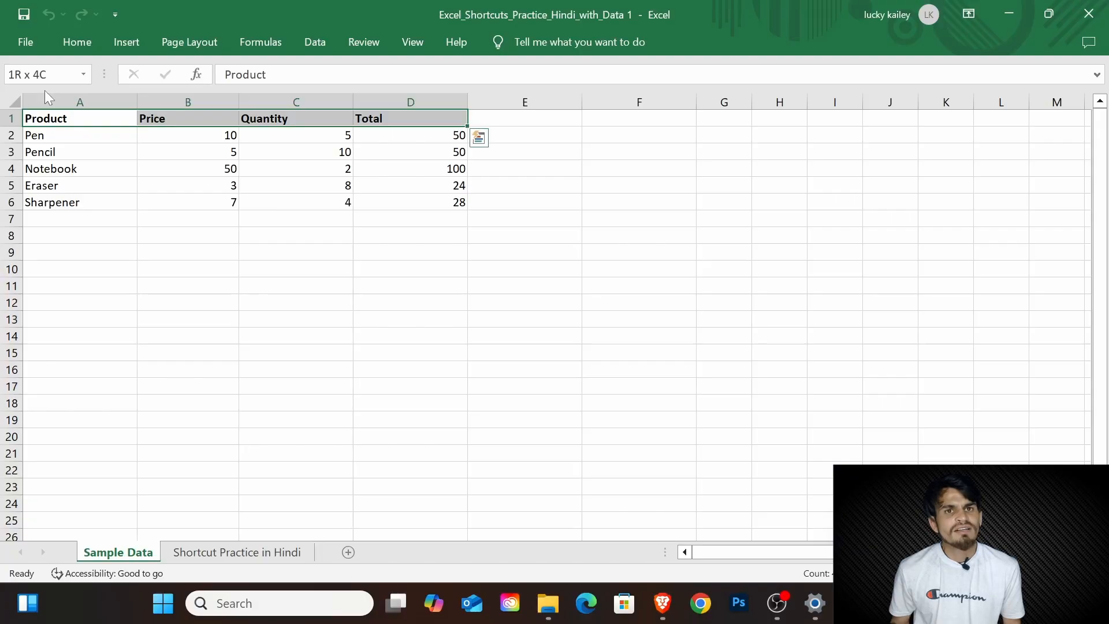
key("Left")
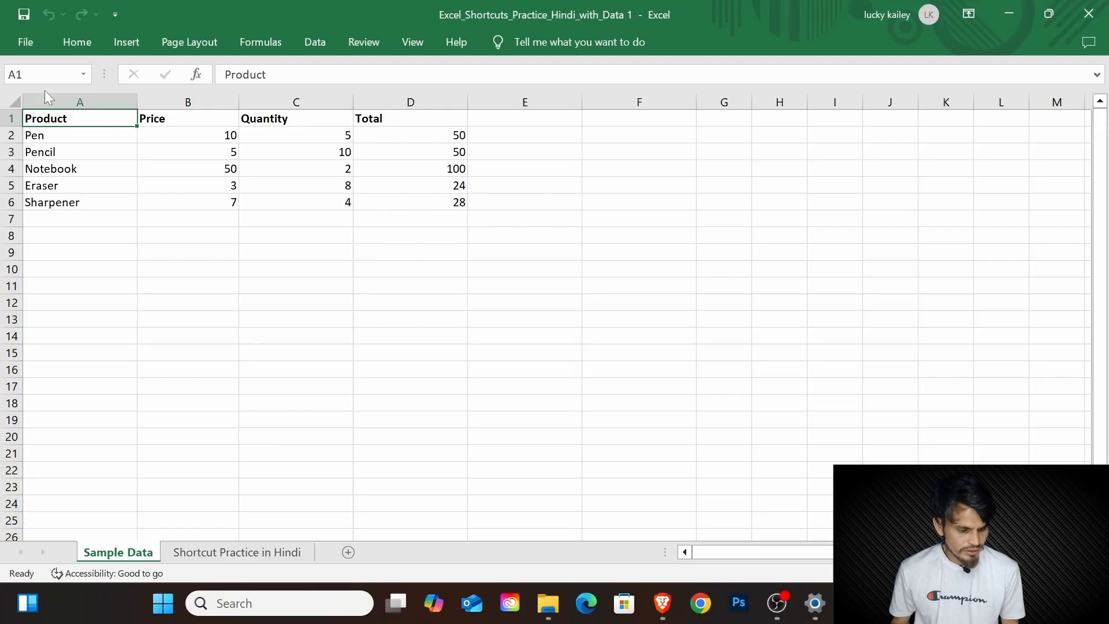
Step: Select the table A1:D6 by extending down and across from A1, reselect it as a whole region, and clear the selection
key("ctrl+shift+Down")
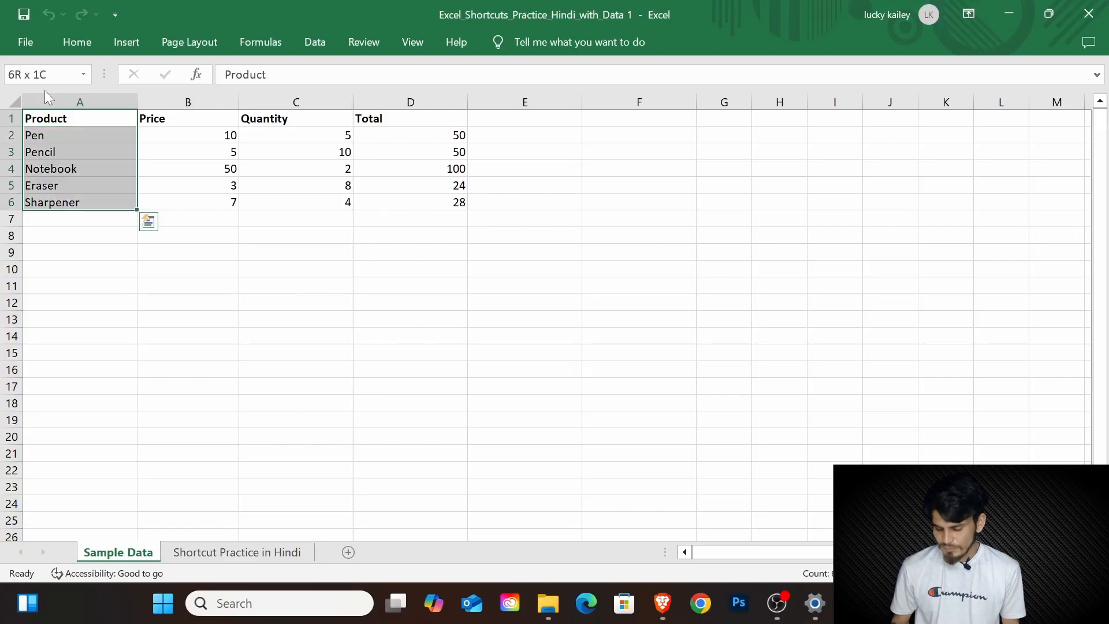
key("ctrl+shift+Right")
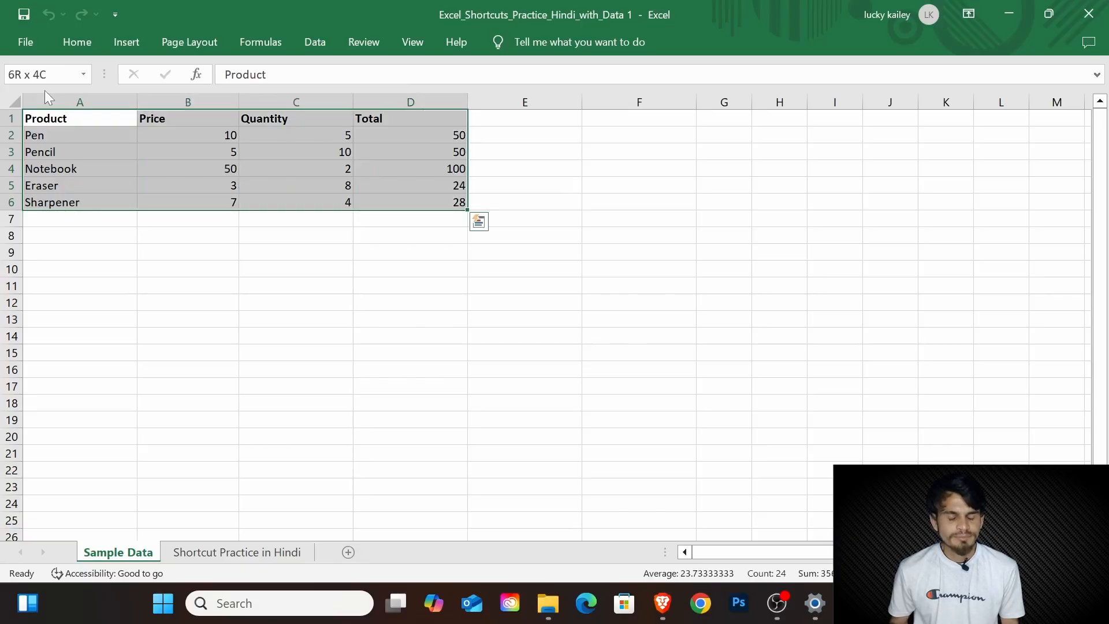
key("ctrl+Home")
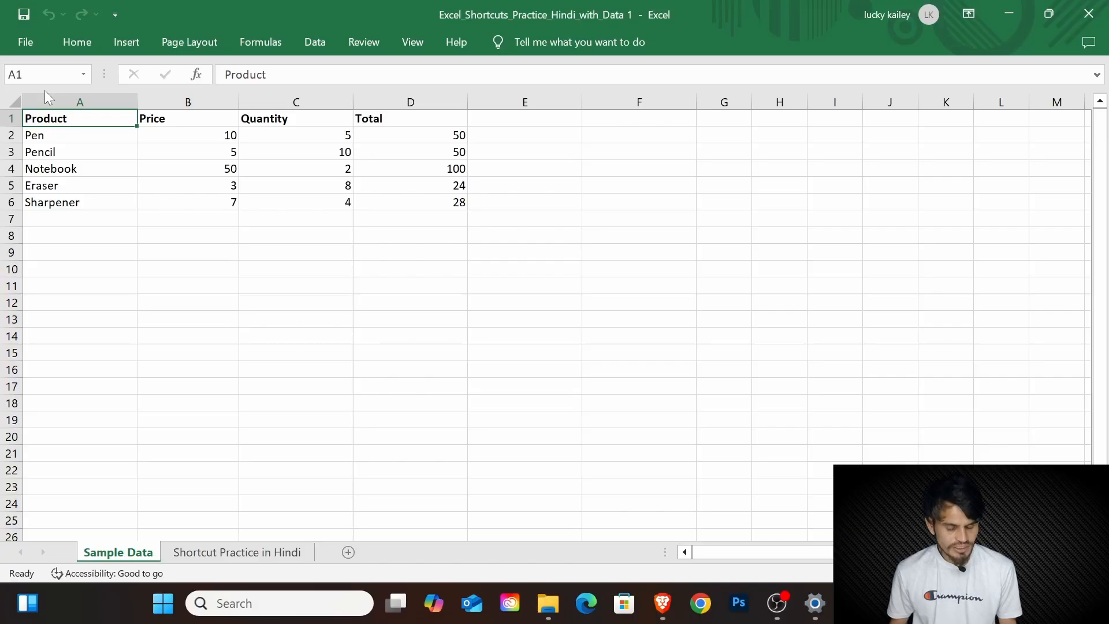
key("ctrl+a")
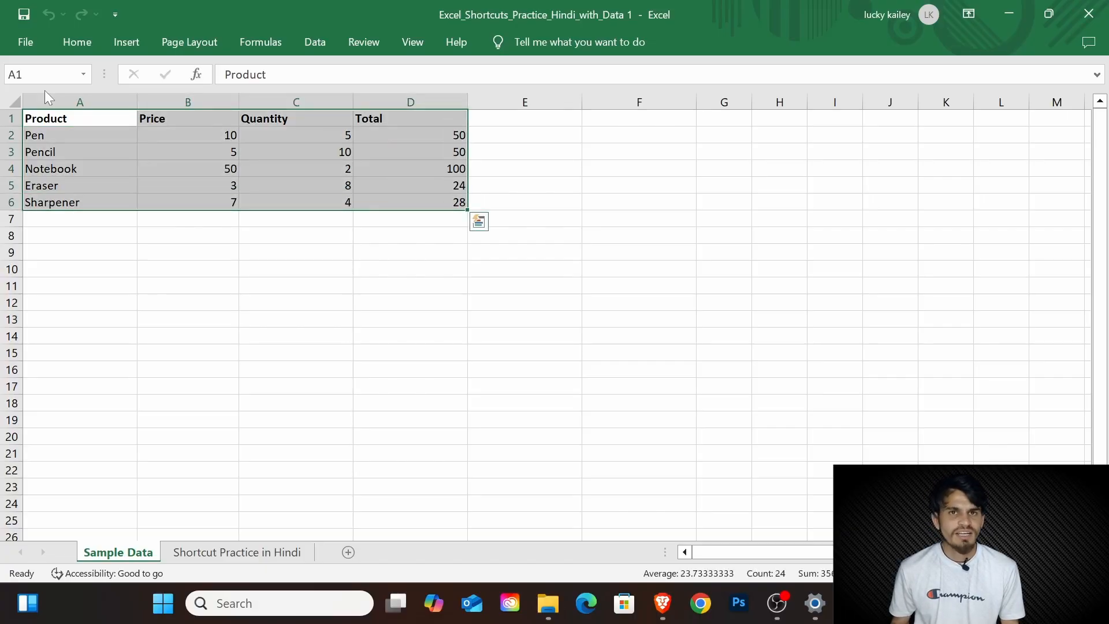
key("Up")
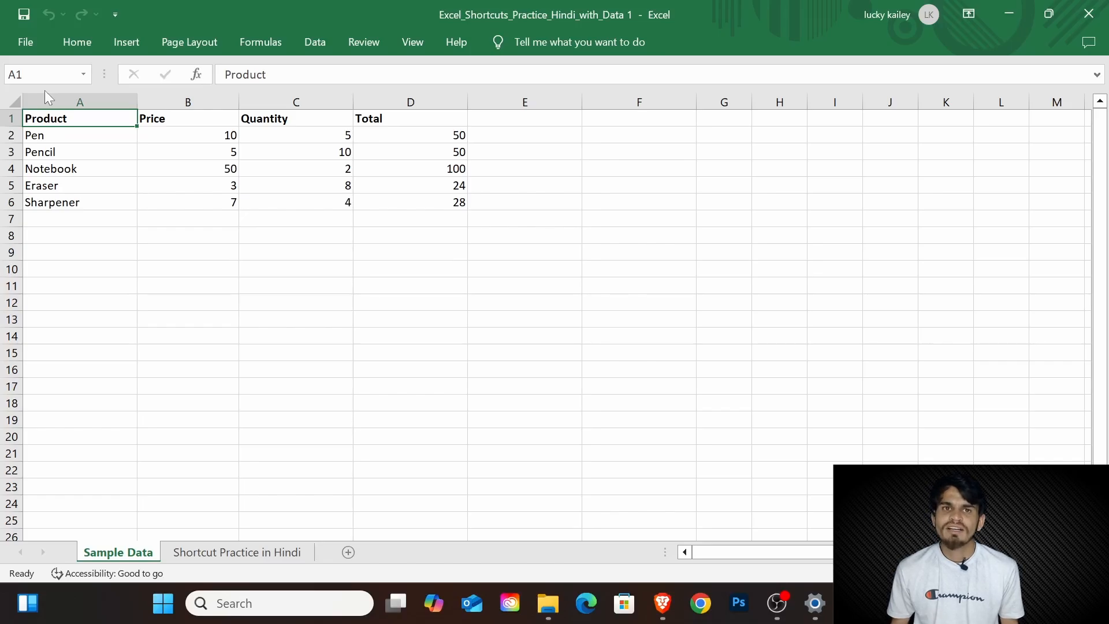
Step: Select entire column A, the whole sheet and entire row 1 in turn, and return to cell A1 alone
key("ctrl+space")
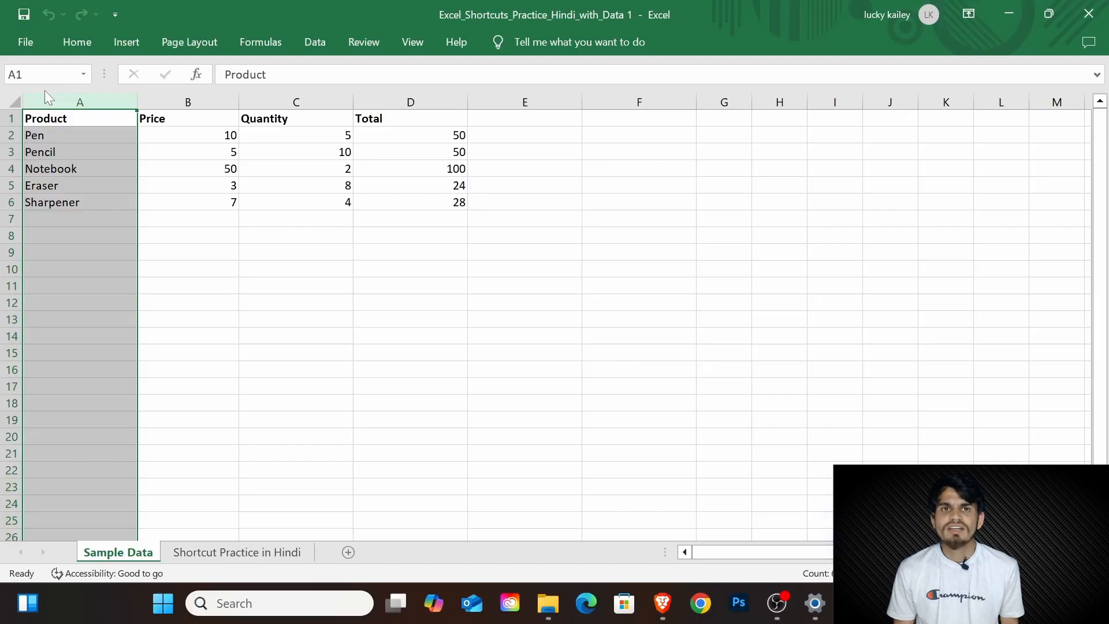
left_click(46, 94)
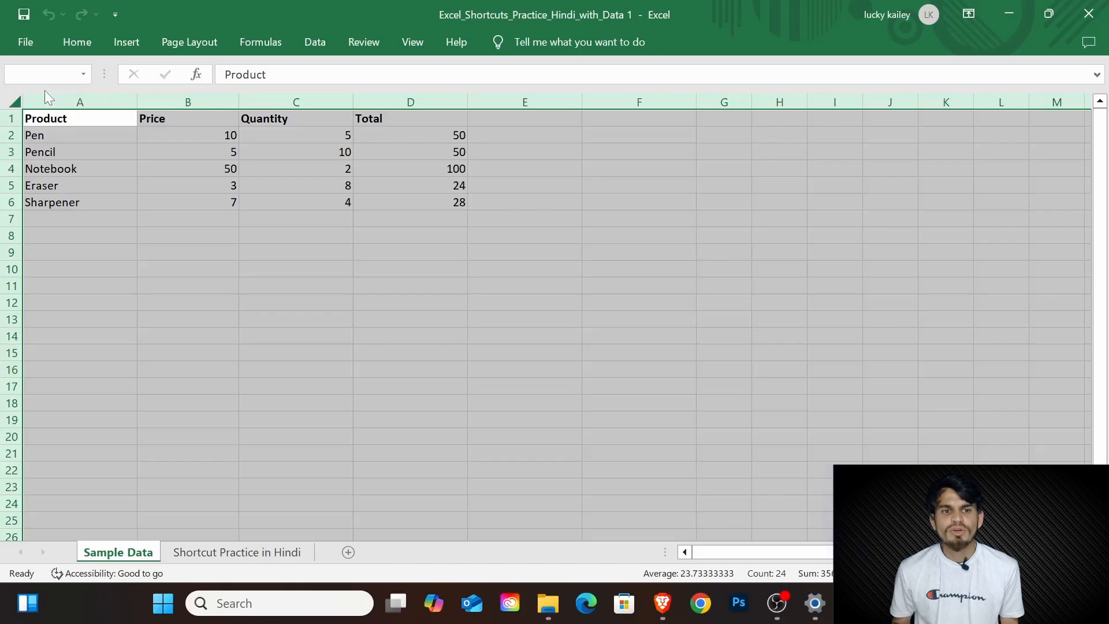
key("Up")
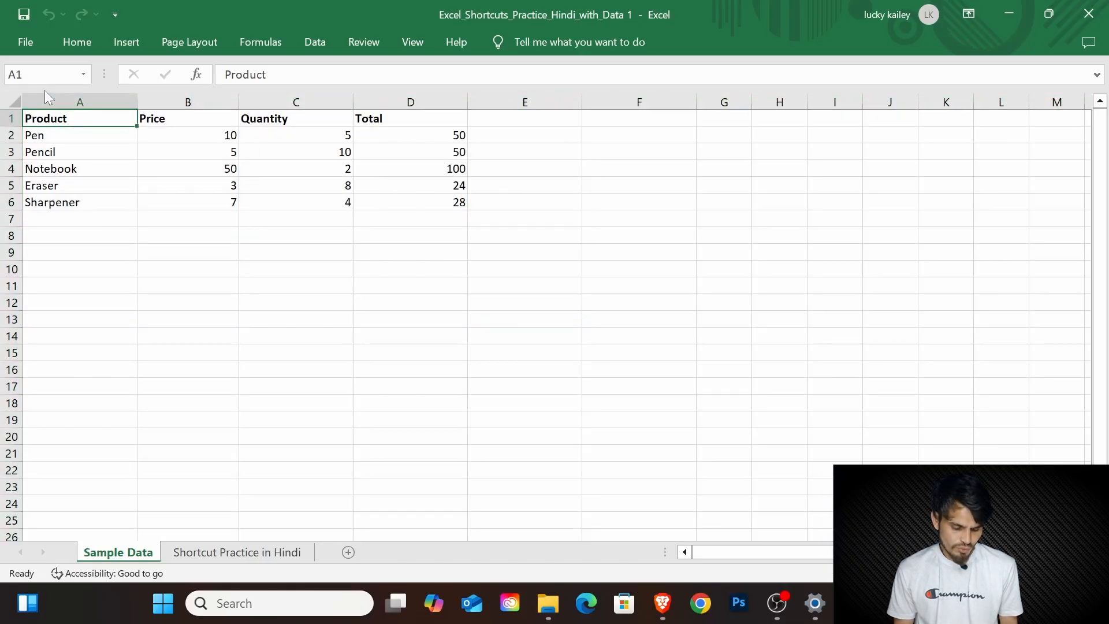
key("shift+space")
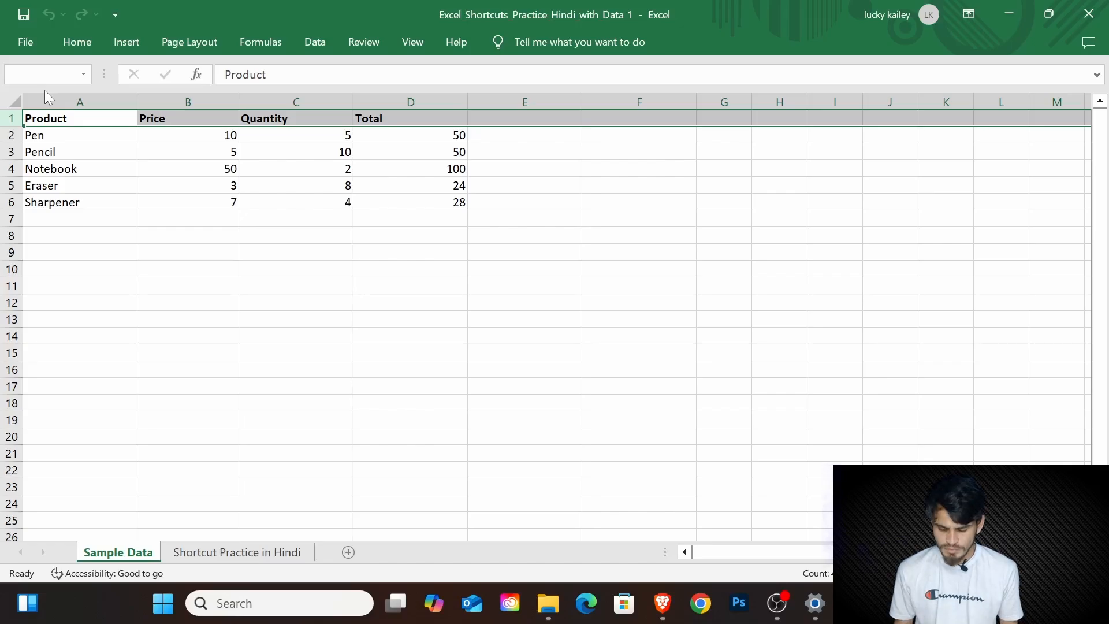
key("Left")
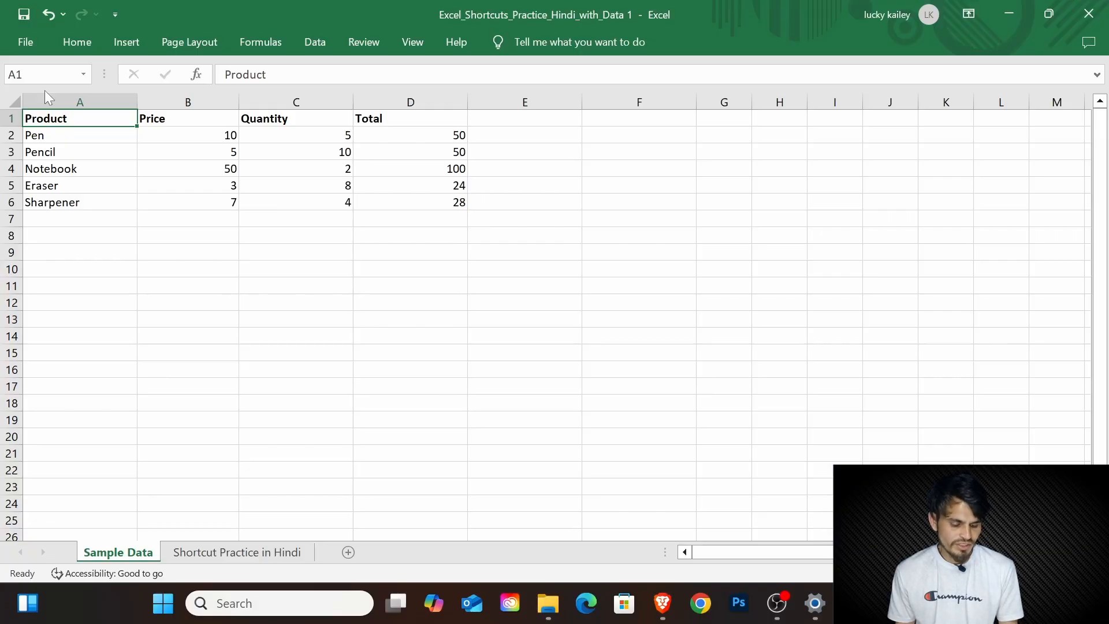
Step: Edit the header in cell A1 to read "Product Short cut F2"
key("F2")
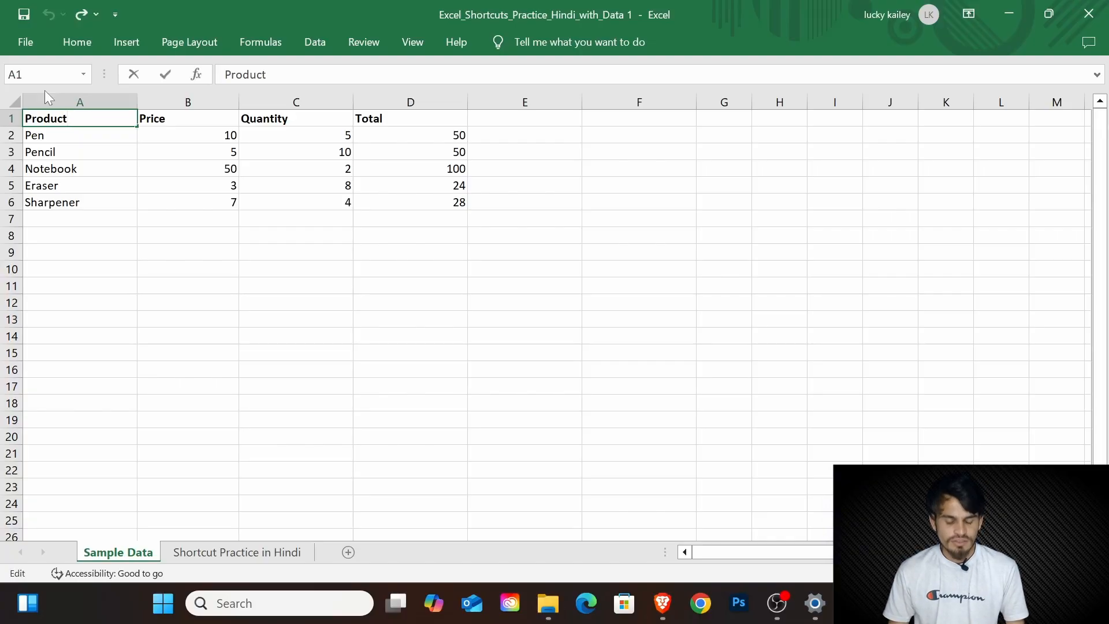
type("Short cut")
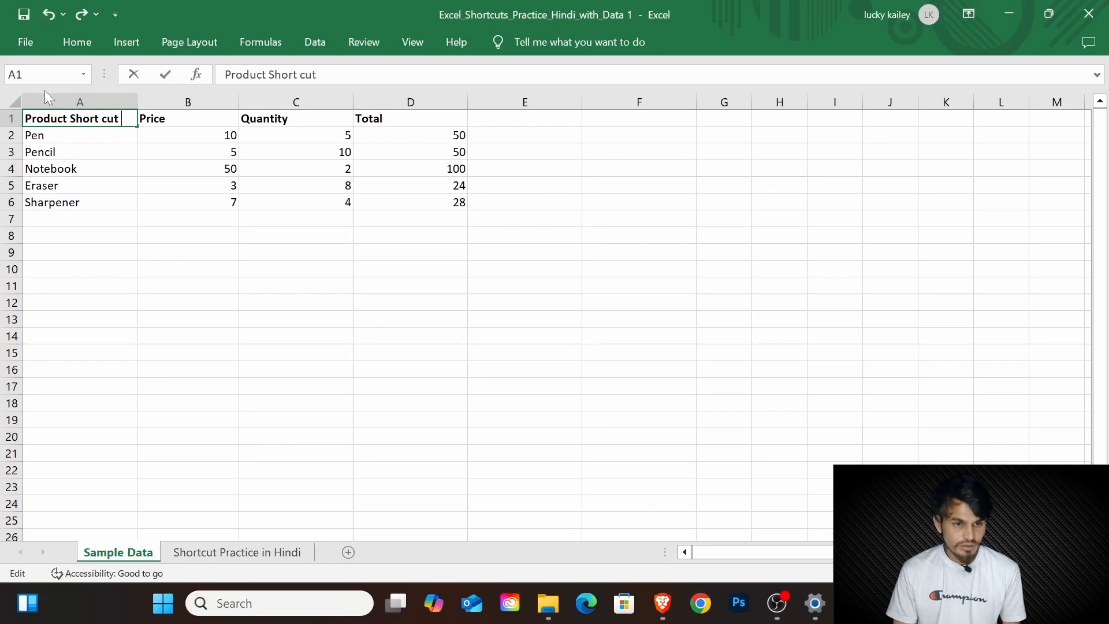
type("F")
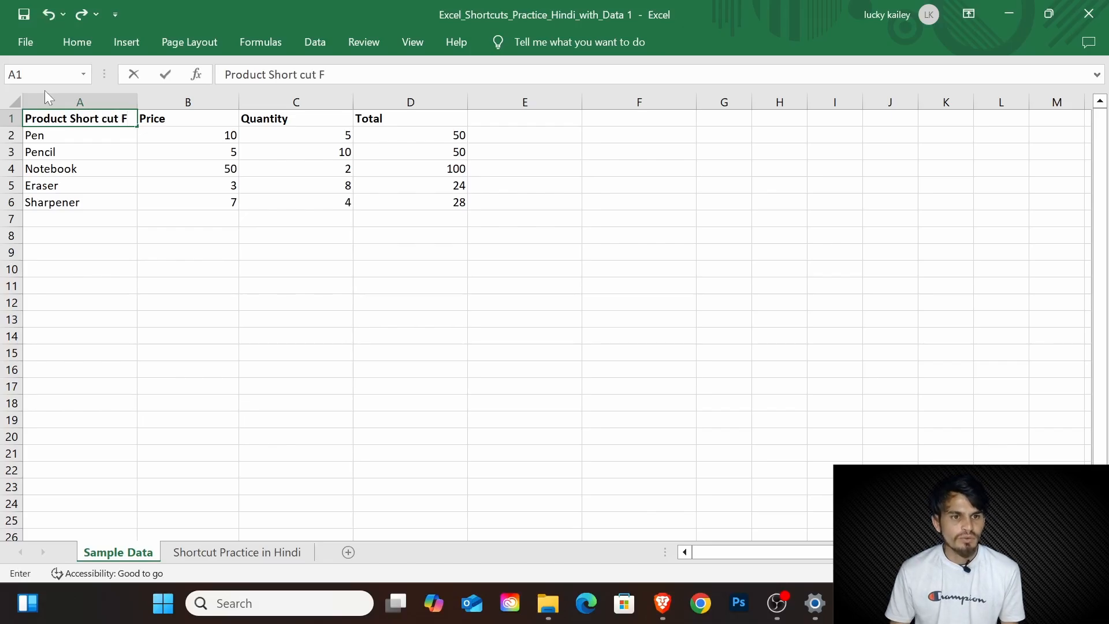
type("2")
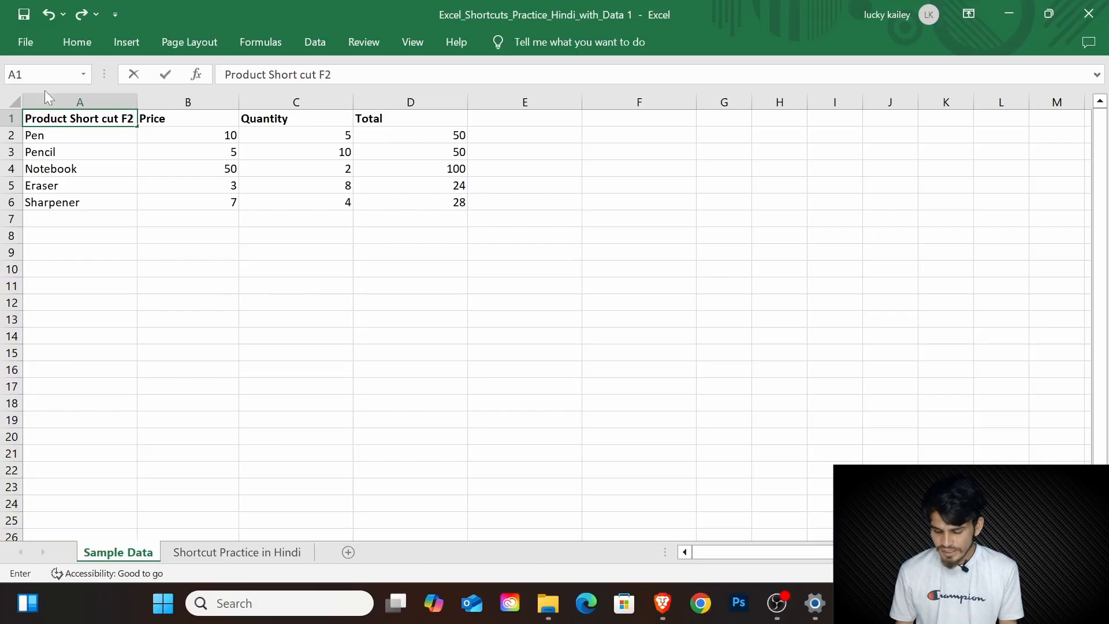
key("Return")
key("Up")
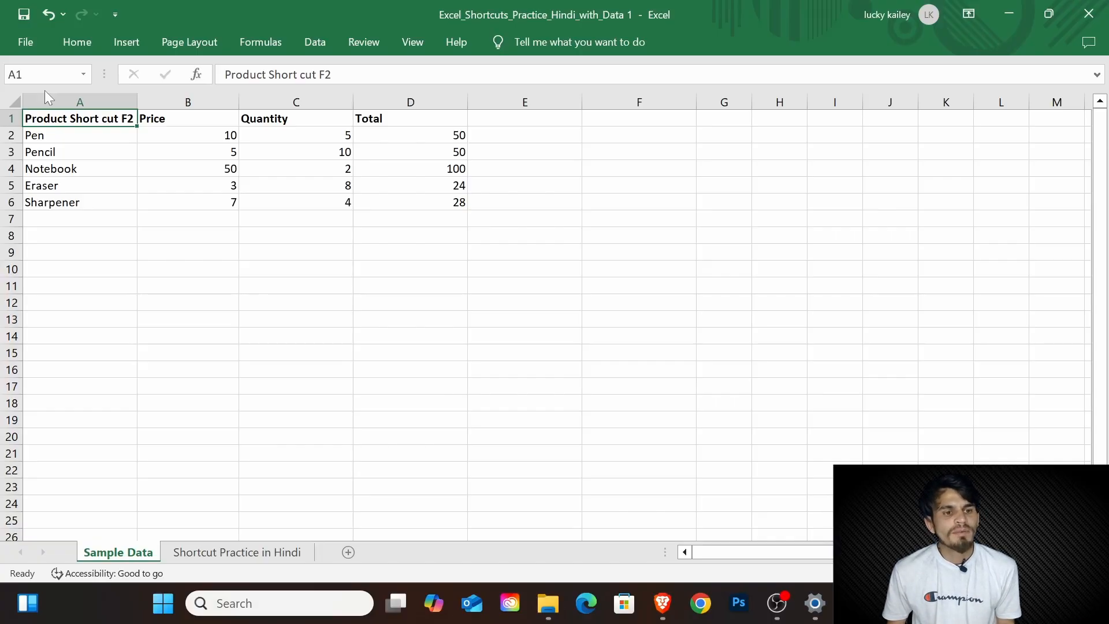
Step: Fill cell A2 down from the header above it, and fill cell B2 right from A2
key("Down")
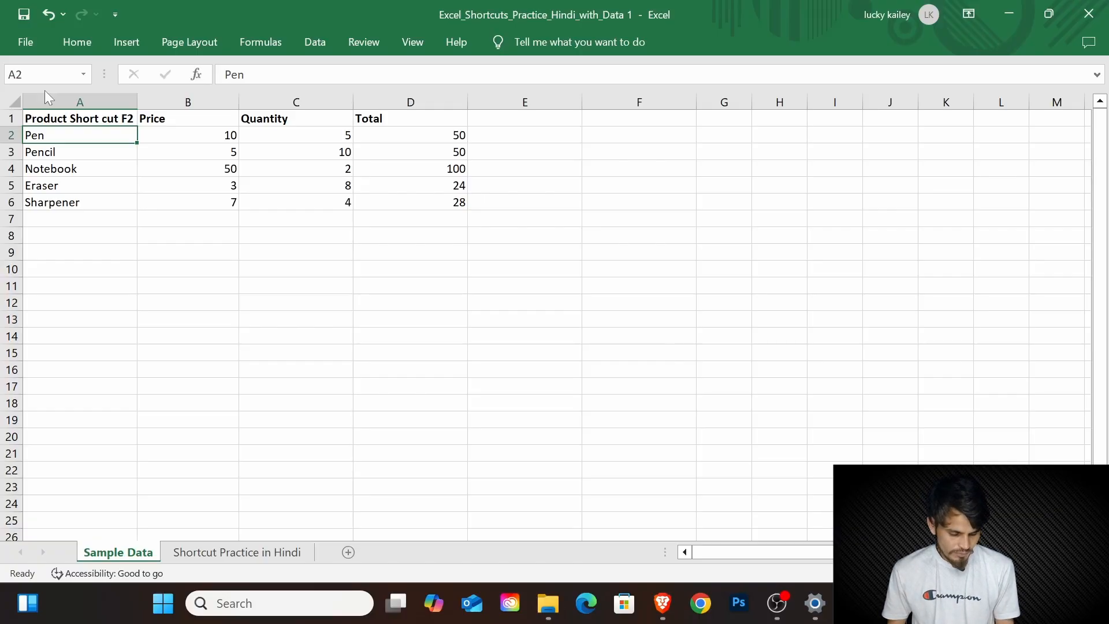
key("ctrl+d")
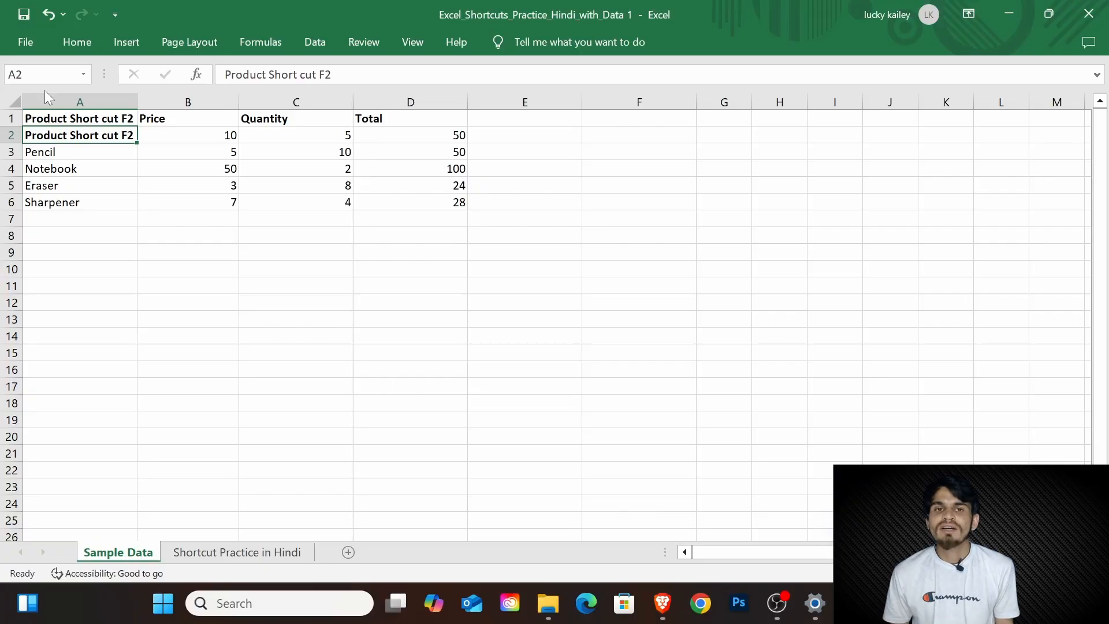
key("Right")
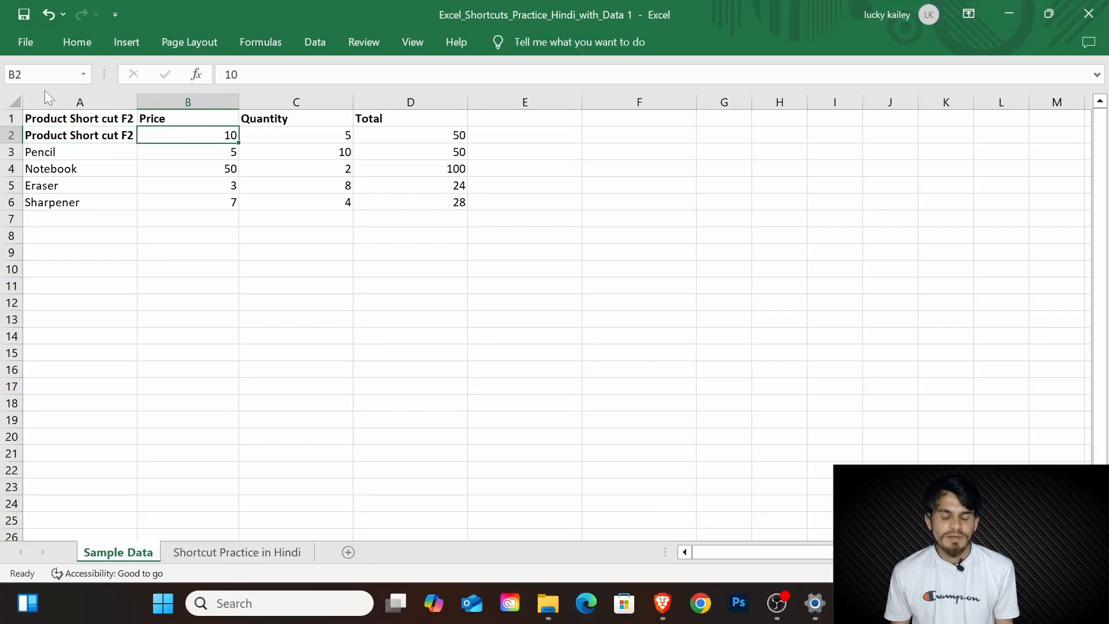
key("ctrl+r")
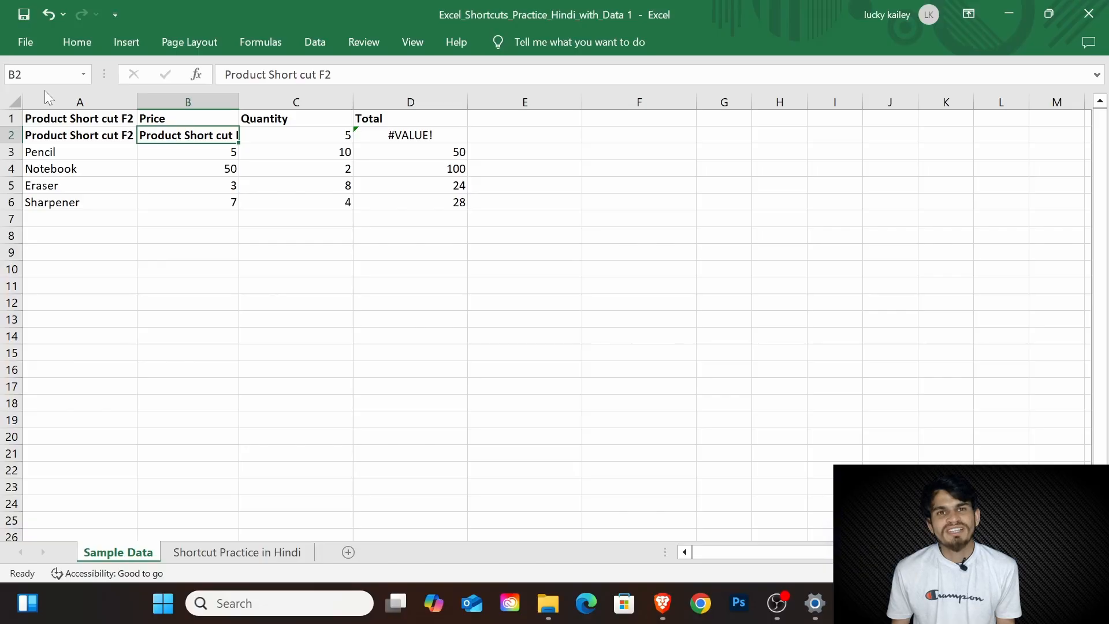
Step: Copy the Pencil price from cell B3 into the empty cell B11
key("Down")
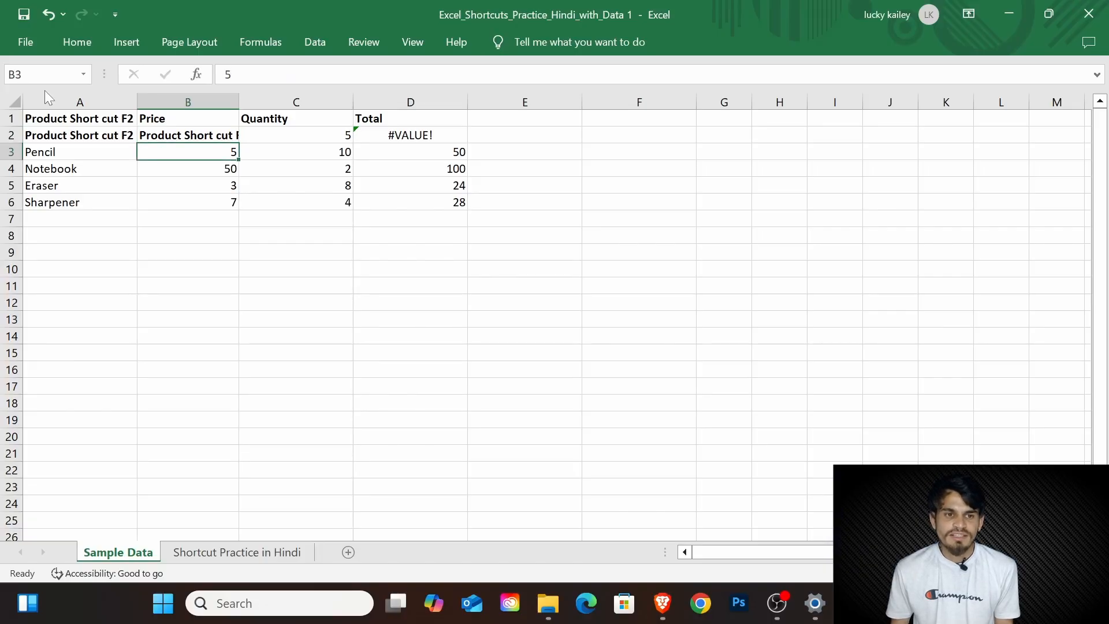
key("ctrl+c")
key("Down")
key("Down")
key("Down")
key("Down")
key("Down")
key("Down")
key("Down")
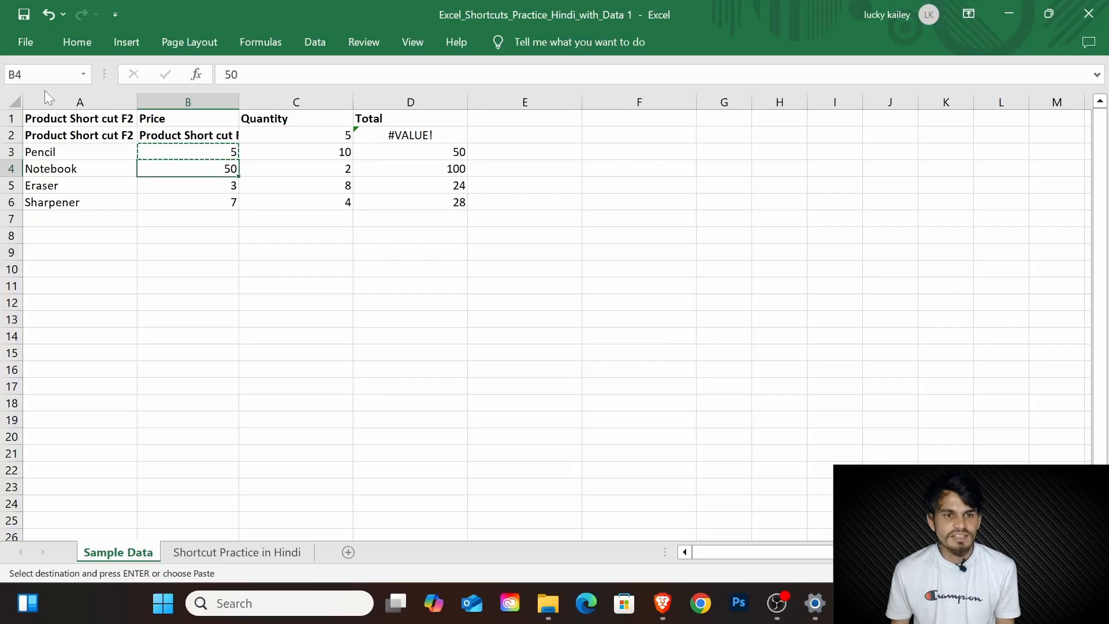
key("Down")
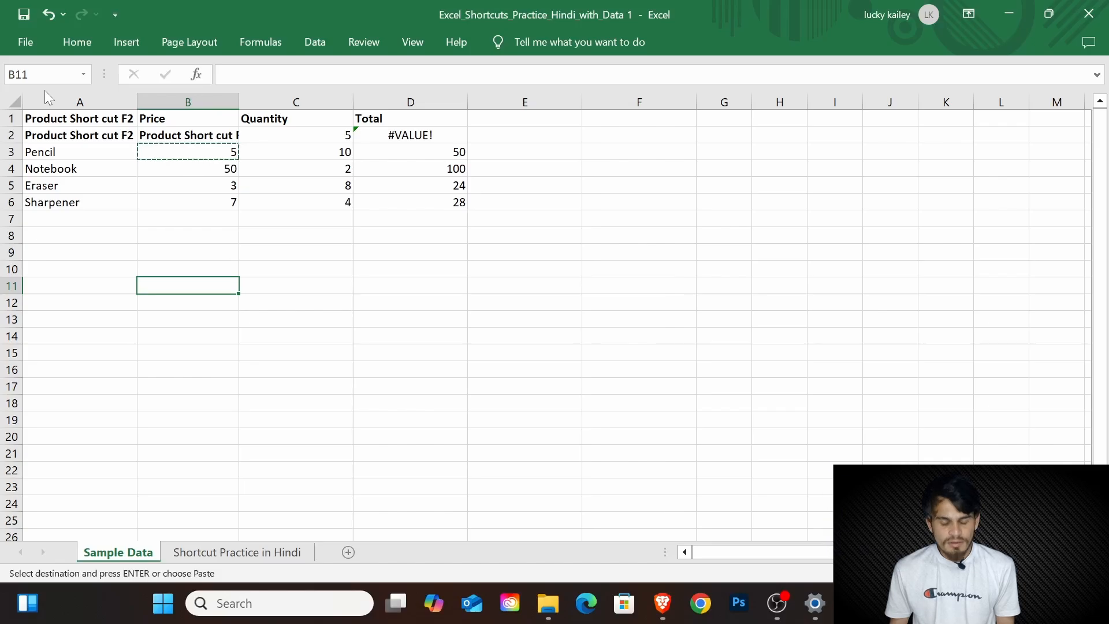
key("ctrl+v")
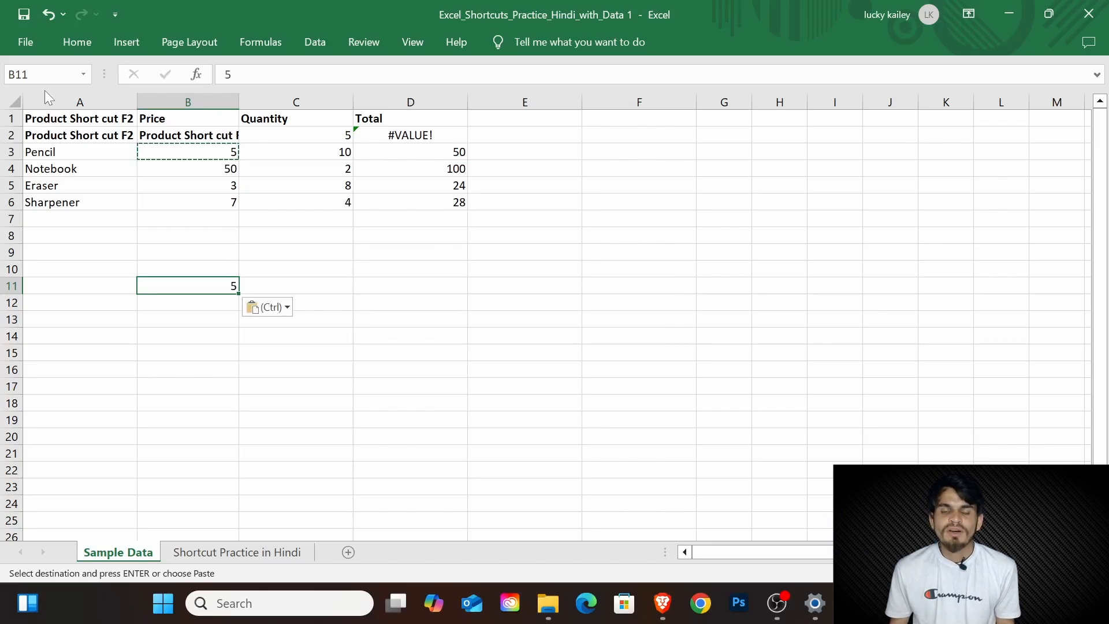
Step: Make the Sharpener label in cell A6 bold
key("Up")
key("ctrl+Up")
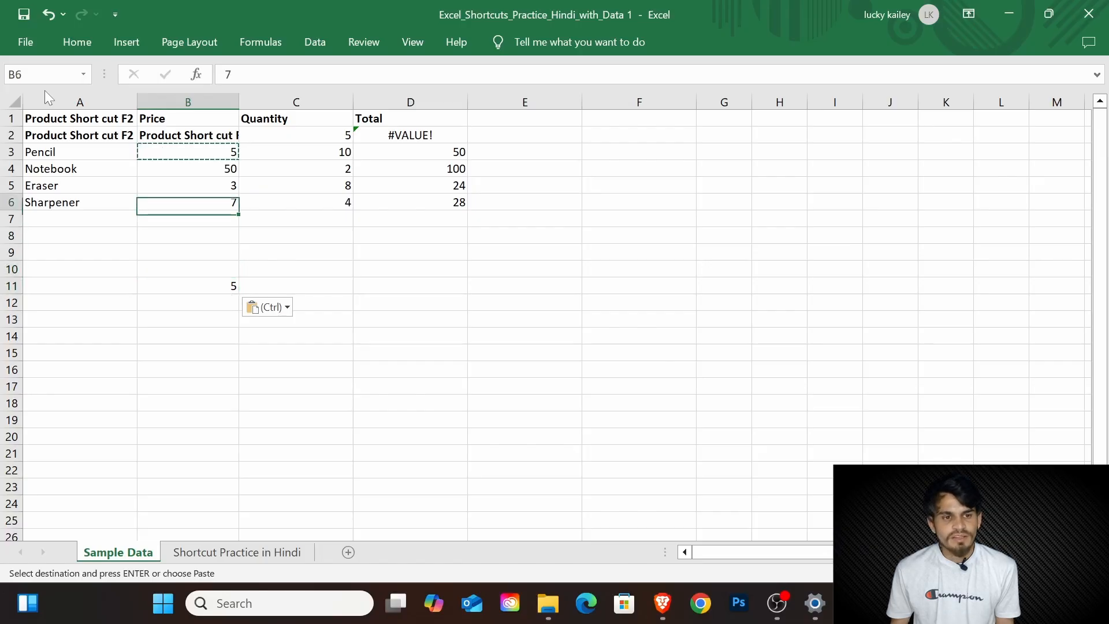
key("Left")
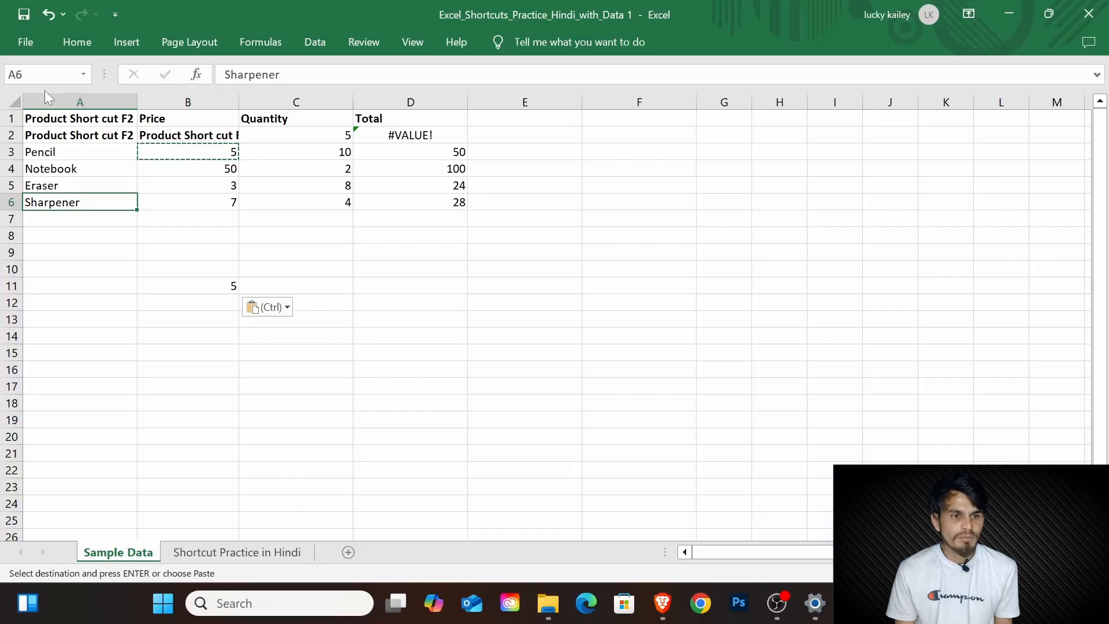
key("ctrl+b")
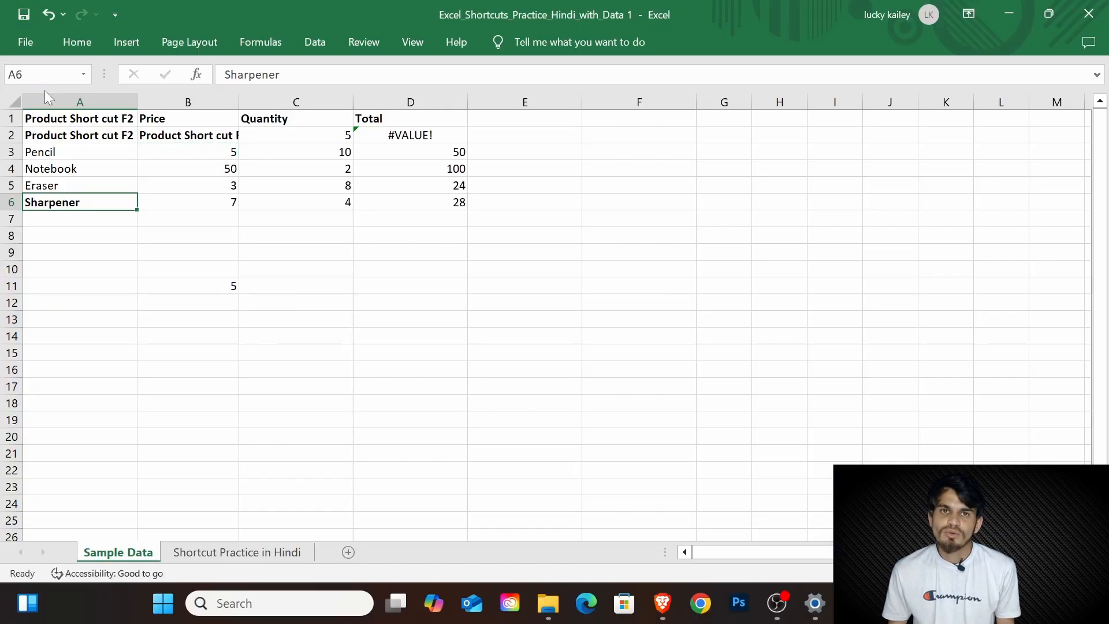
key("Down")
key("Down")
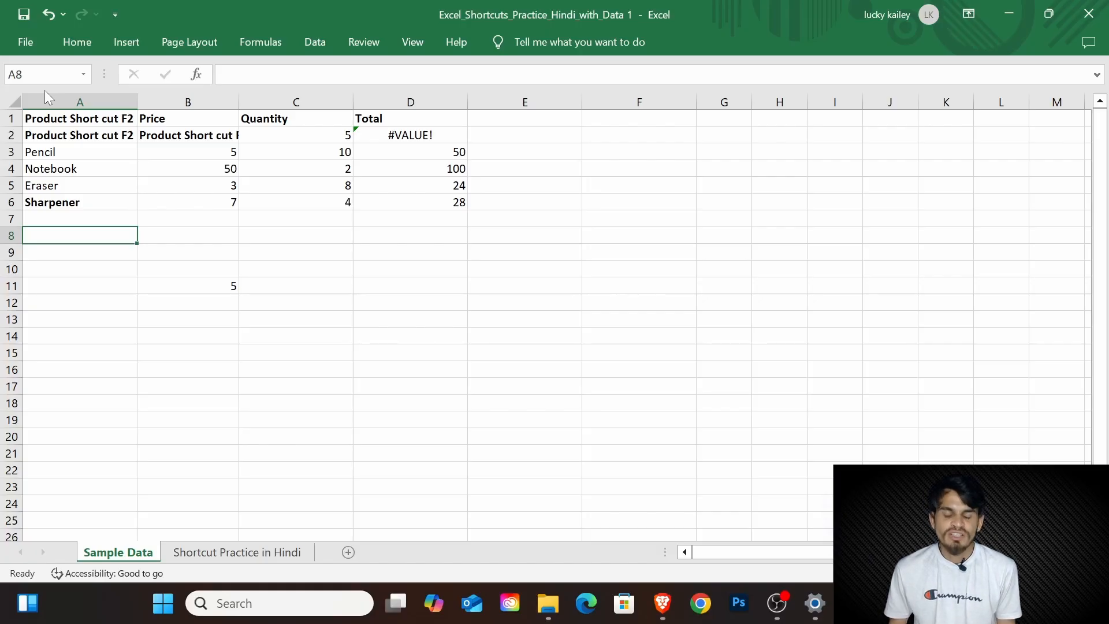
Step: Undo the bold formatting, the price pasted in B11, both fills and the header edit in cell A1
key("ctrl+z")
key("ctrl+z")
key("ctrl+z")
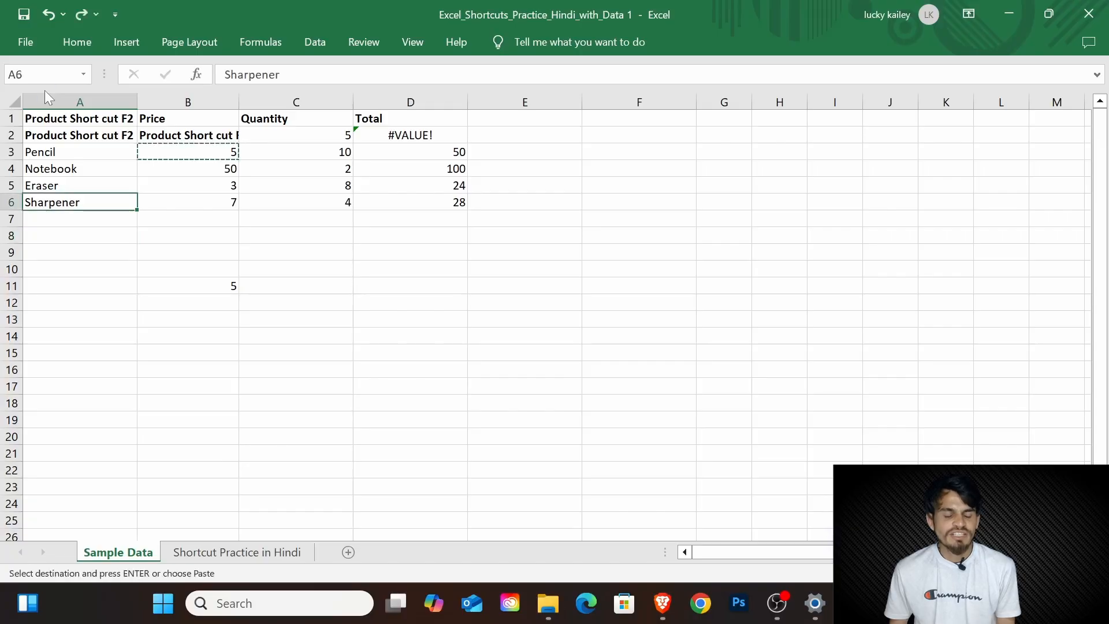
key("ctrl+z")
key("ctrl+z")
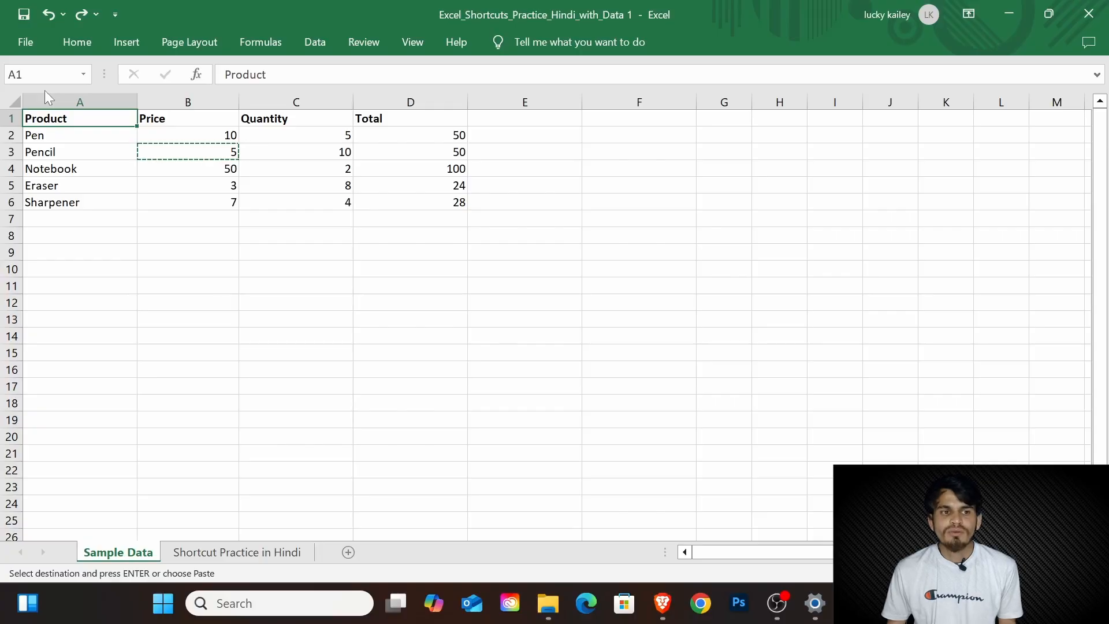
Step: Format the Pen label in cell A2 as italic, underlined and bold
key("Down")
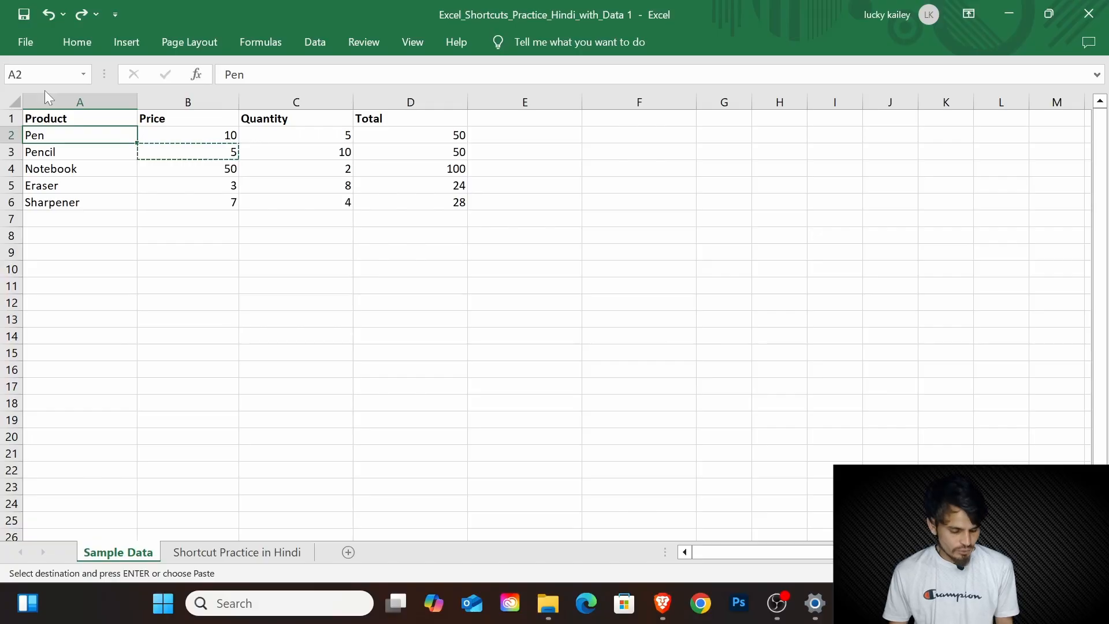
key("ctrl+i")
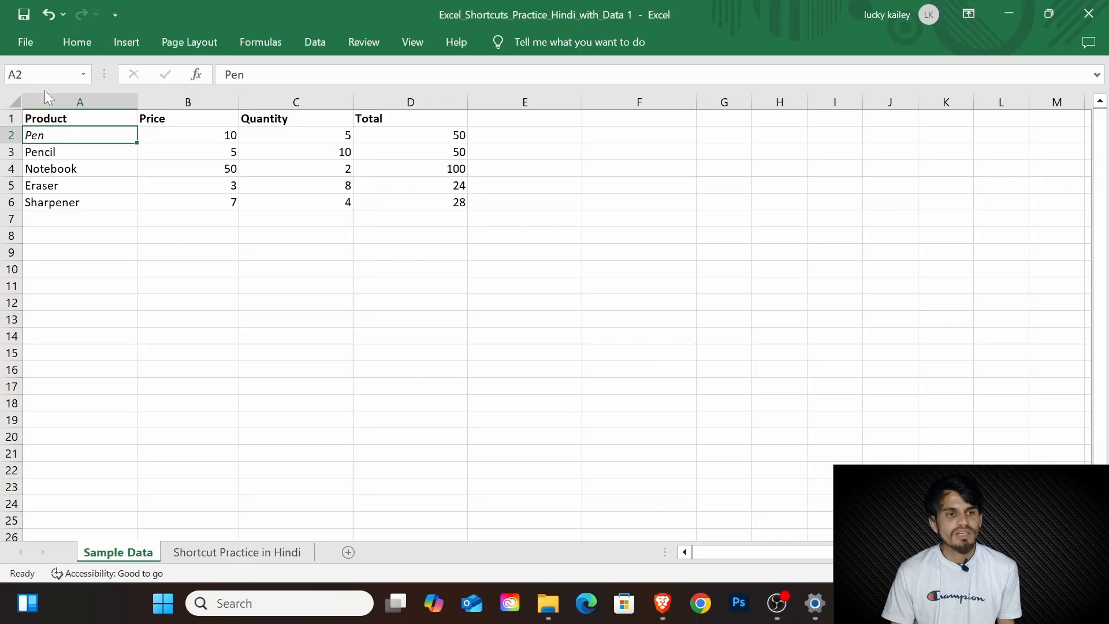
key("ctrl+u")
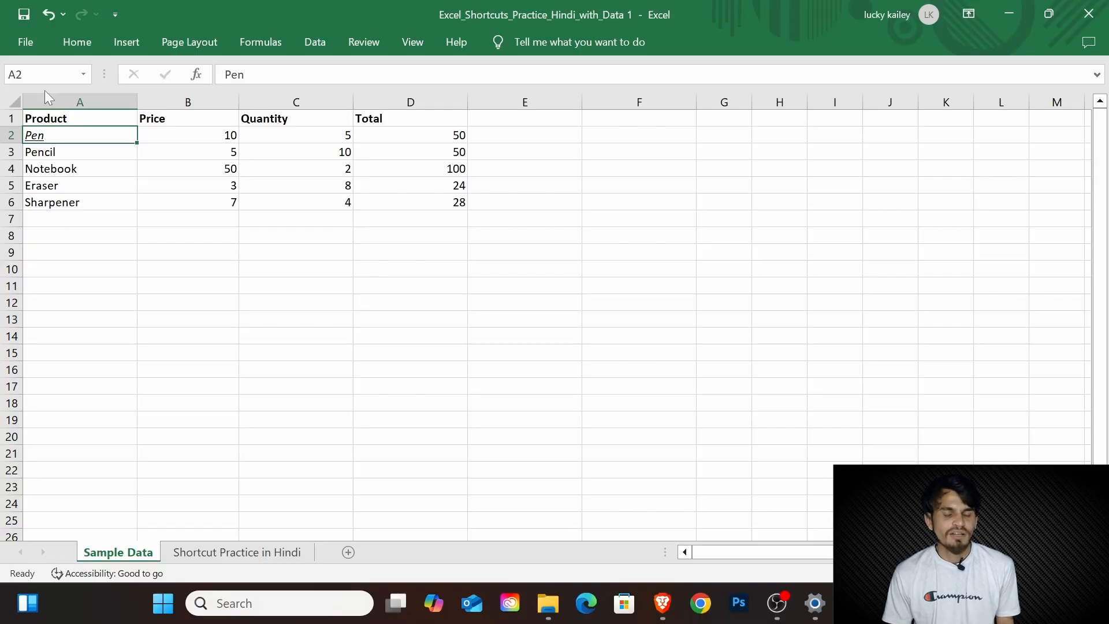
key("ctrl+b")
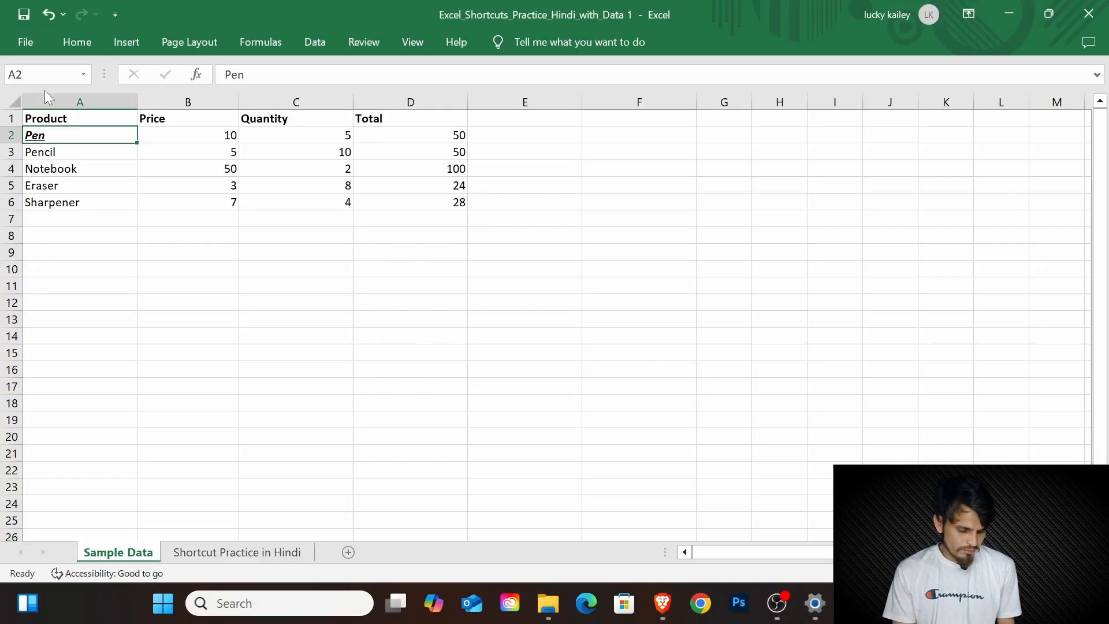
Step: Examine the number categories in the Format Cells dialog for cell A2, including Accounting, Number and Text, and close it without applying anything
key("ctrl+1")
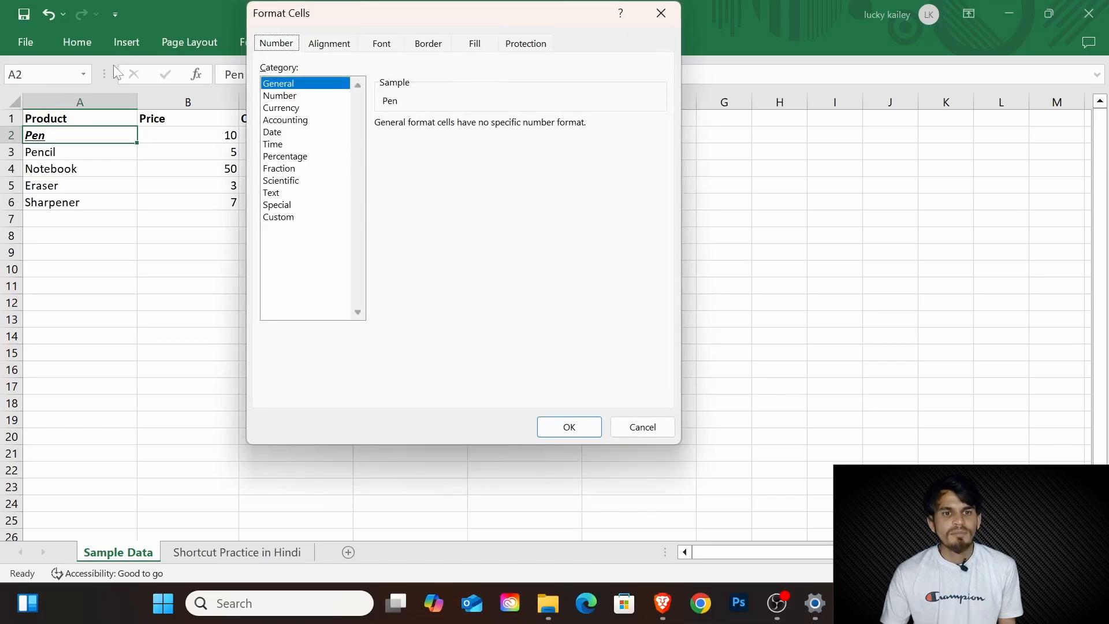
left_click_drag(416, 9, 573, 59)
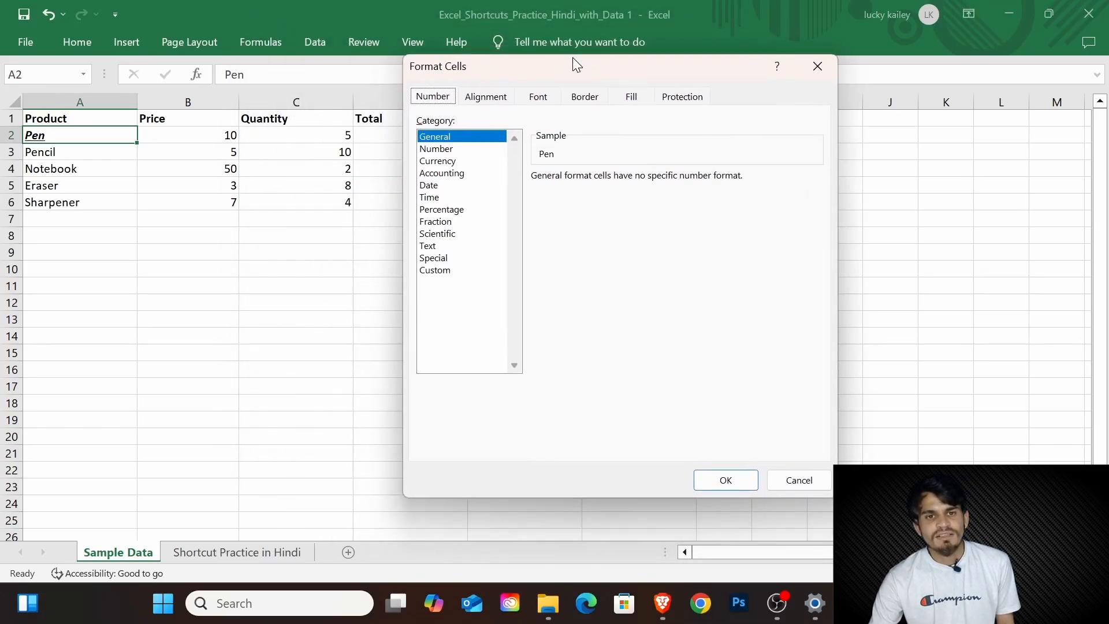
left_click(484, 97)
left_click(442, 97)
left_click(457, 174)
left_click(457, 151)
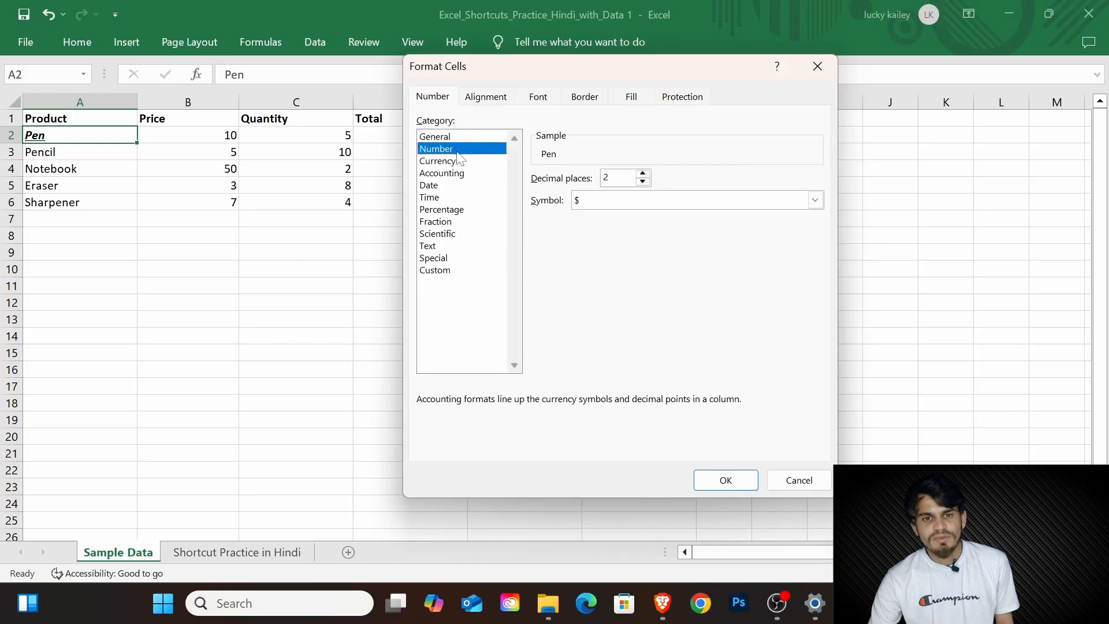
left_click(475, 246)
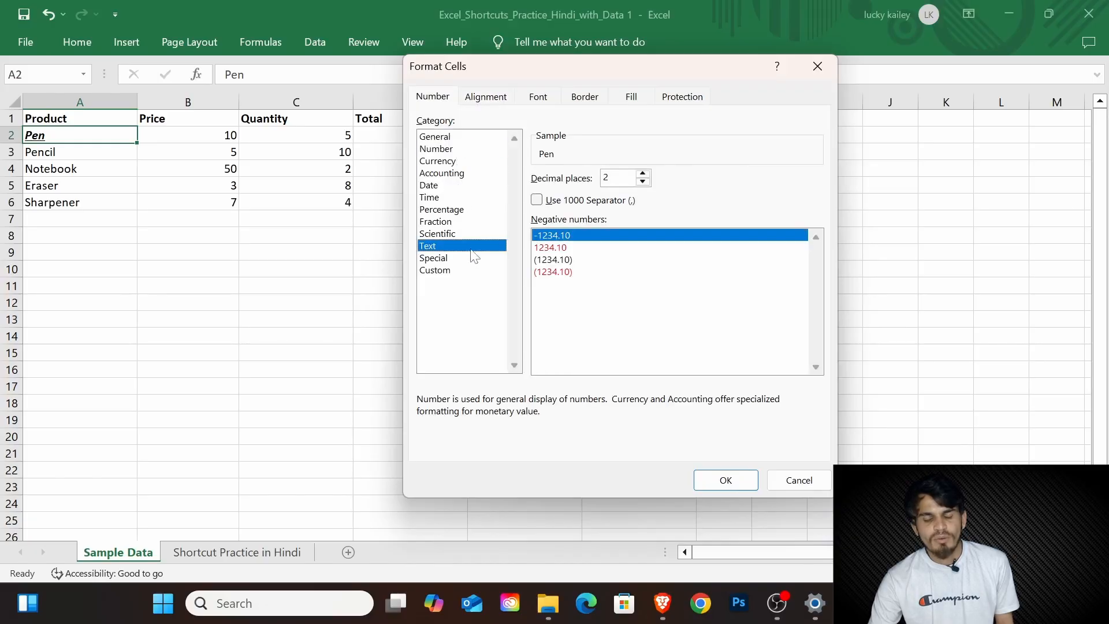
left_click(791, 478)
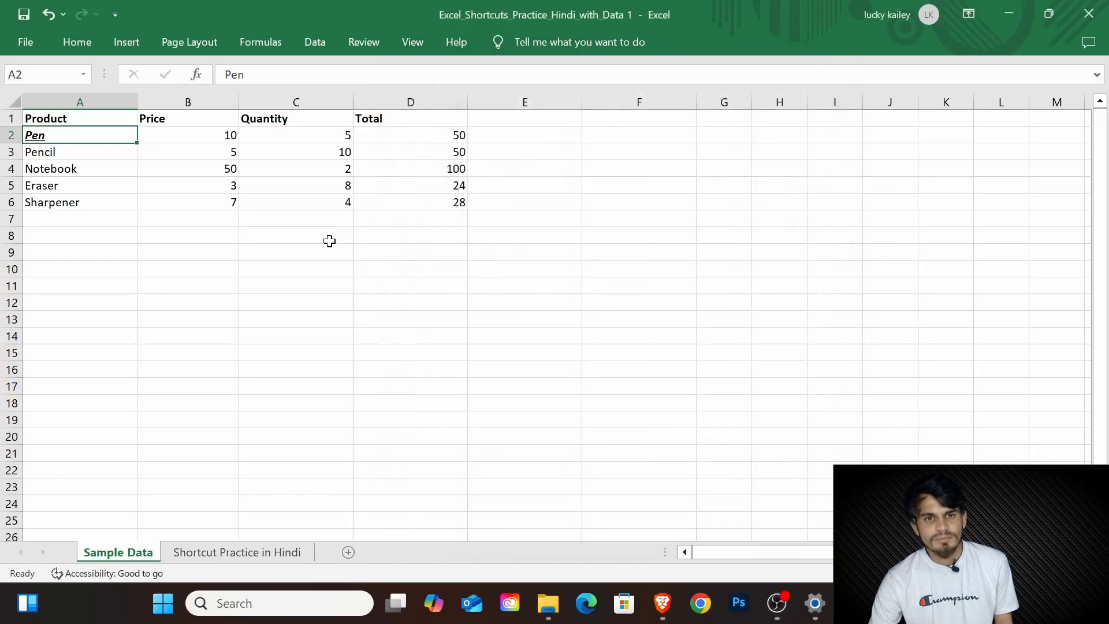
Step: Apply the percentage format to the totals in D2:D6, and replace it with the dollar currency format
left_click(424, 134)
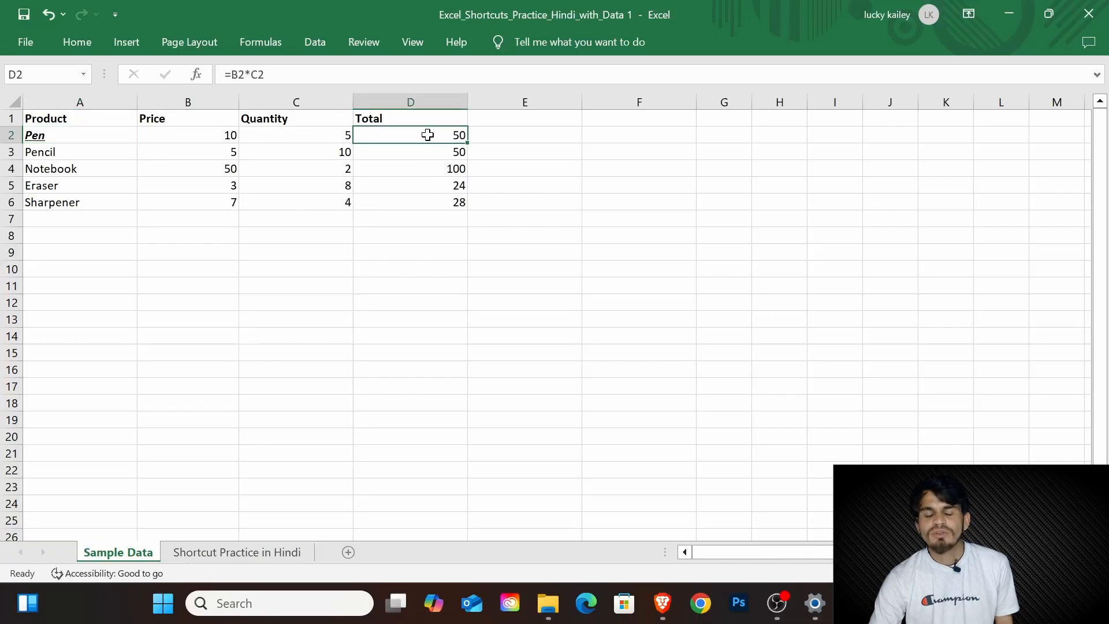
left_click_drag(428, 135, 438, 202)
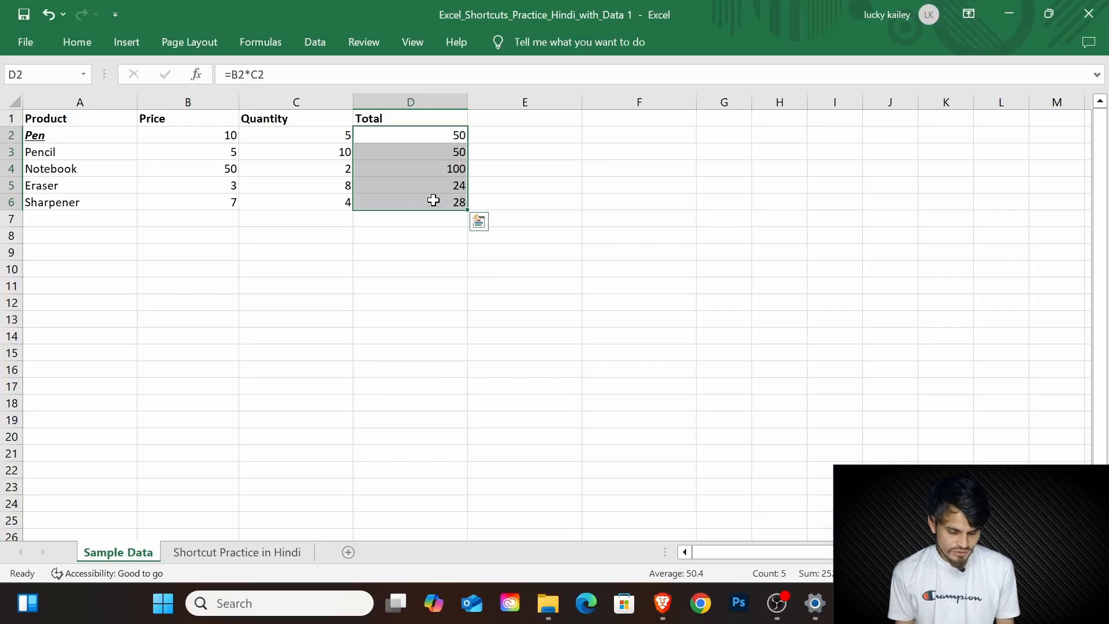
key("ctrl+shift+percent")
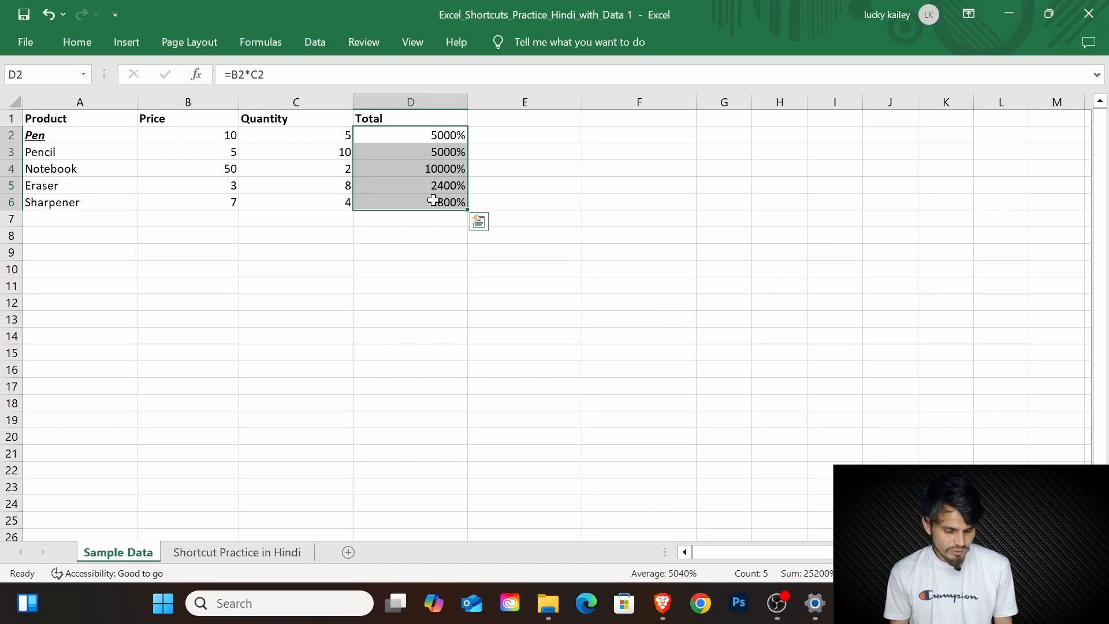
key("ctrl+shift+4")
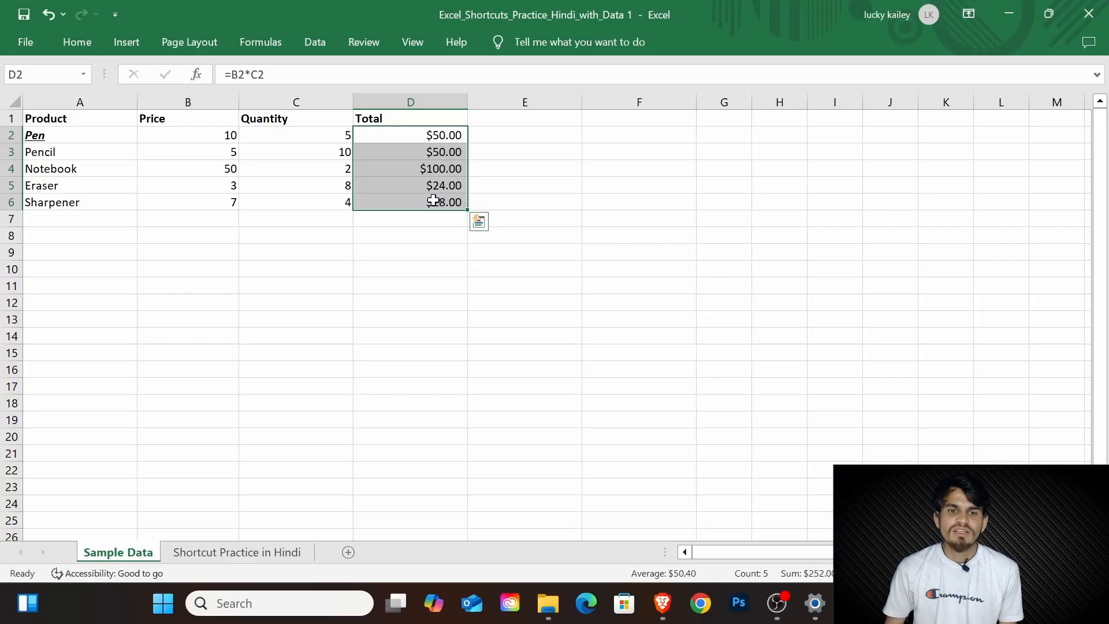
Step: Fill the header cells A1:D1 with a medium blue theme colour
left_click(71, 118)
left_click_drag(71, 118, 421, 117)
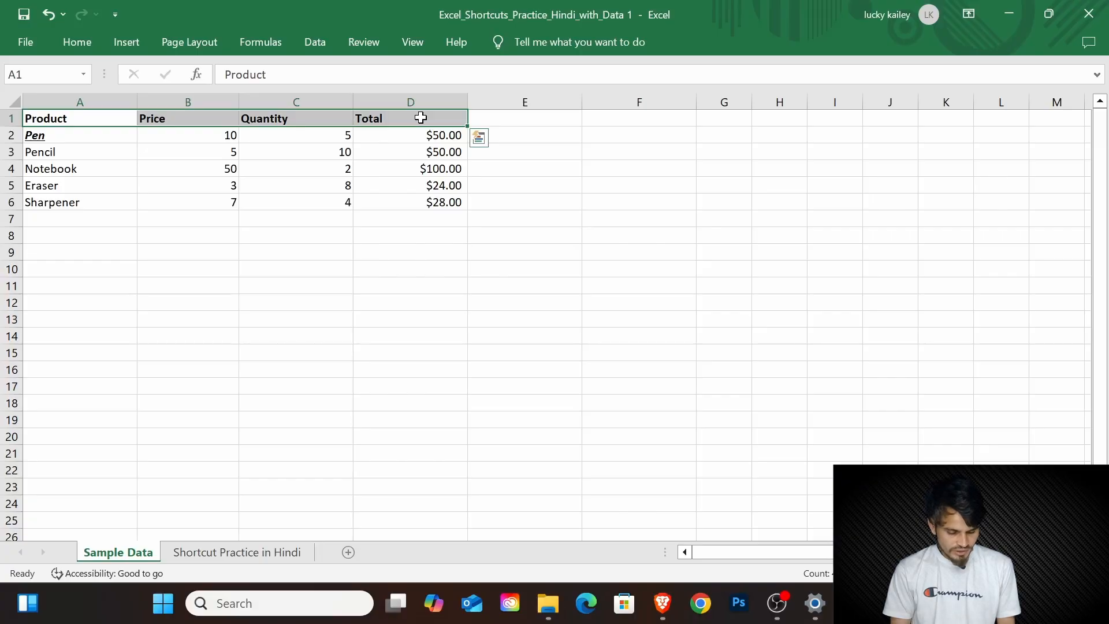
key("alt")
key("h")
key("h")
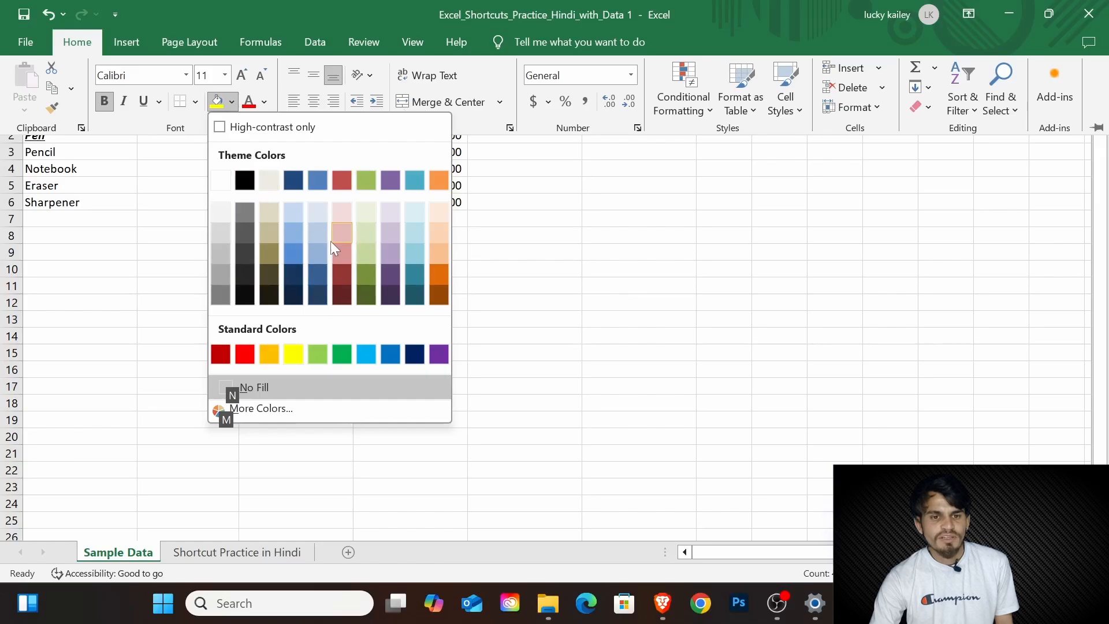
left_click(294, 254)
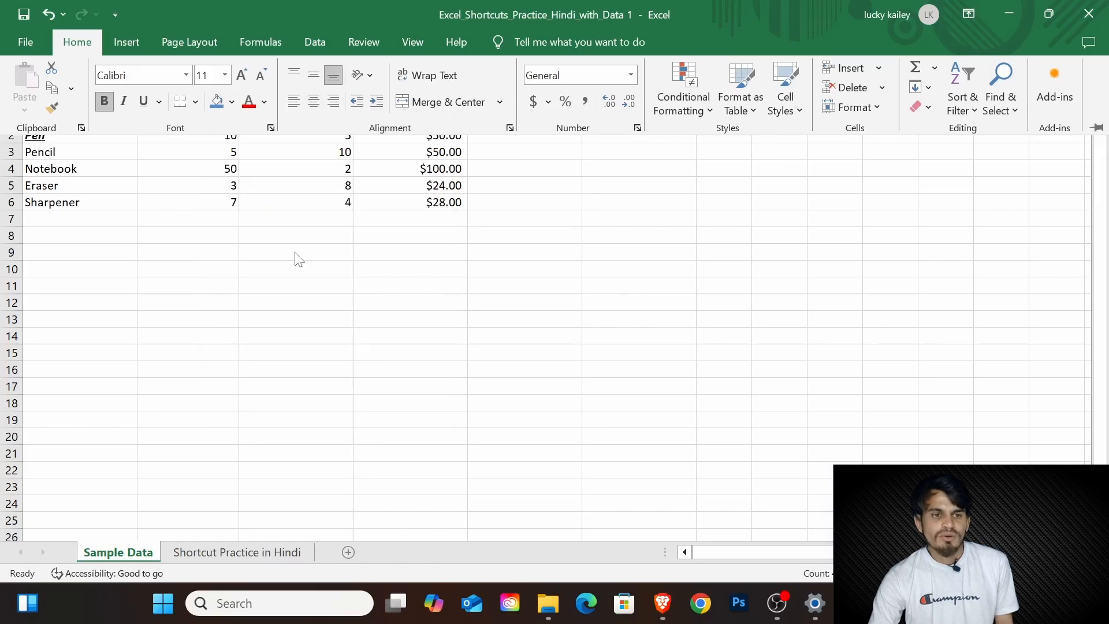
left_click_drag(1100, 242, 1101, 191)
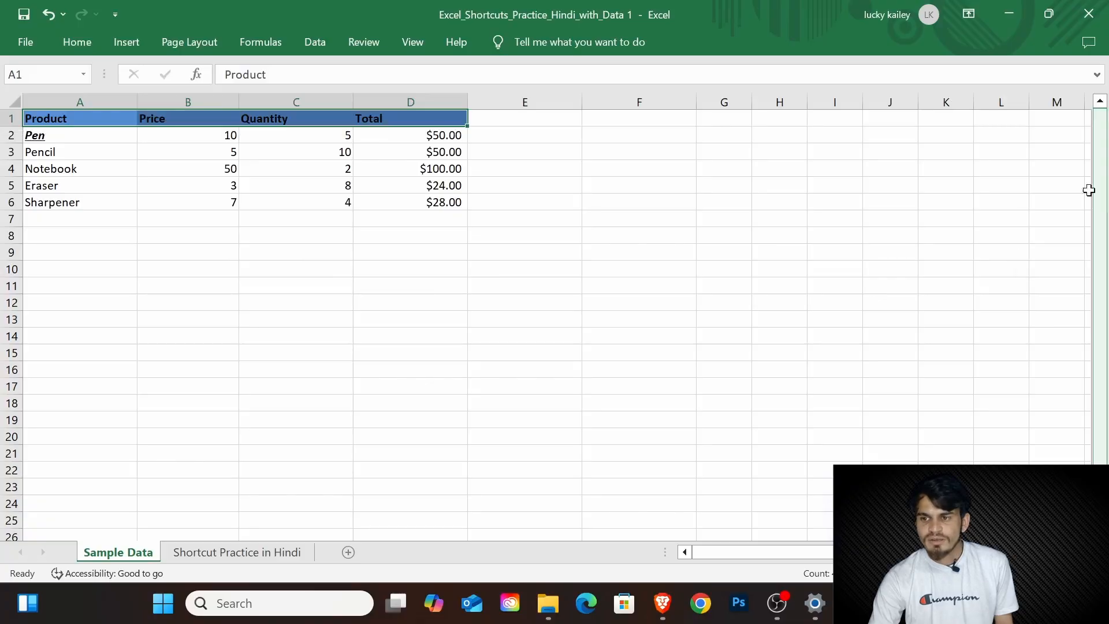
left_click(139, 139)
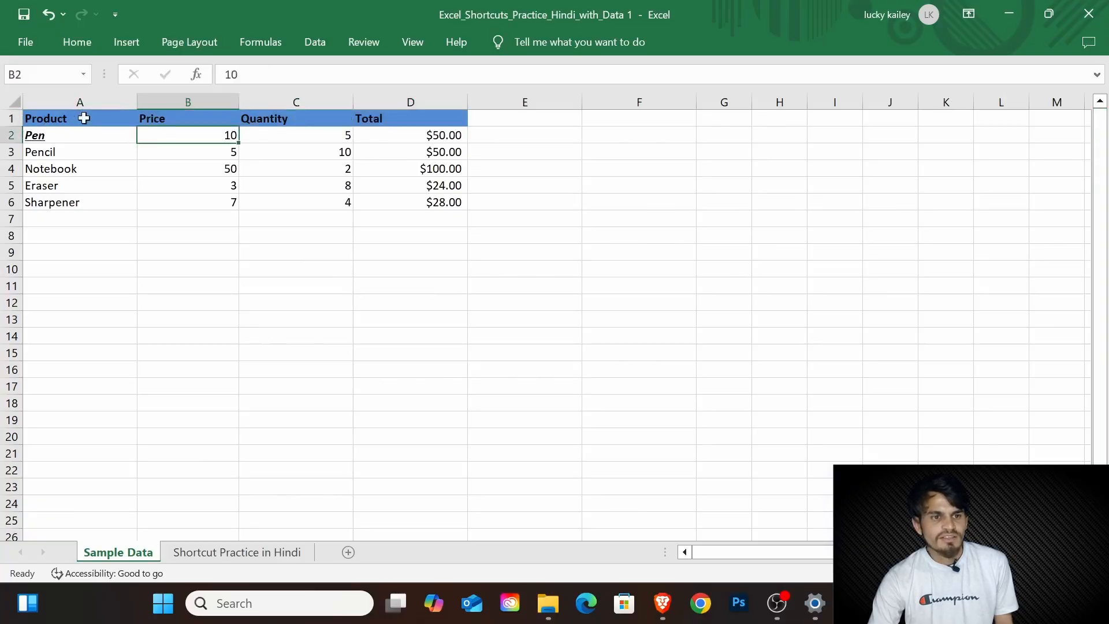
left_click(388, 119)
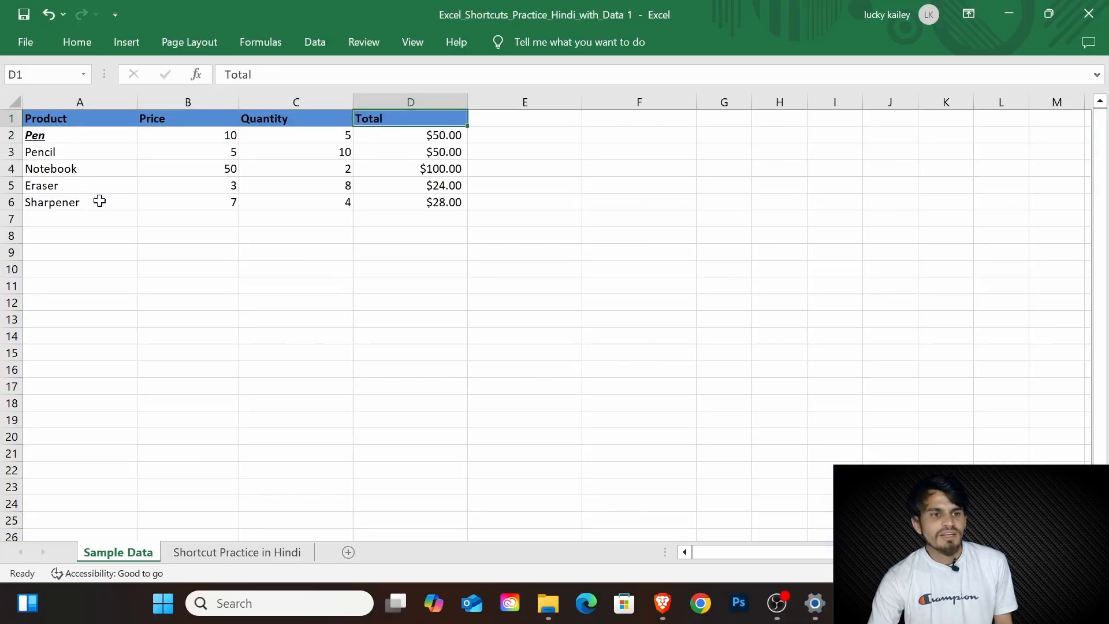
Step: Change the font colour of the product names in A3:A6 to a dark red theme colour
left_click(99, 233)
left_click_drag(105, 205, 104, 153)
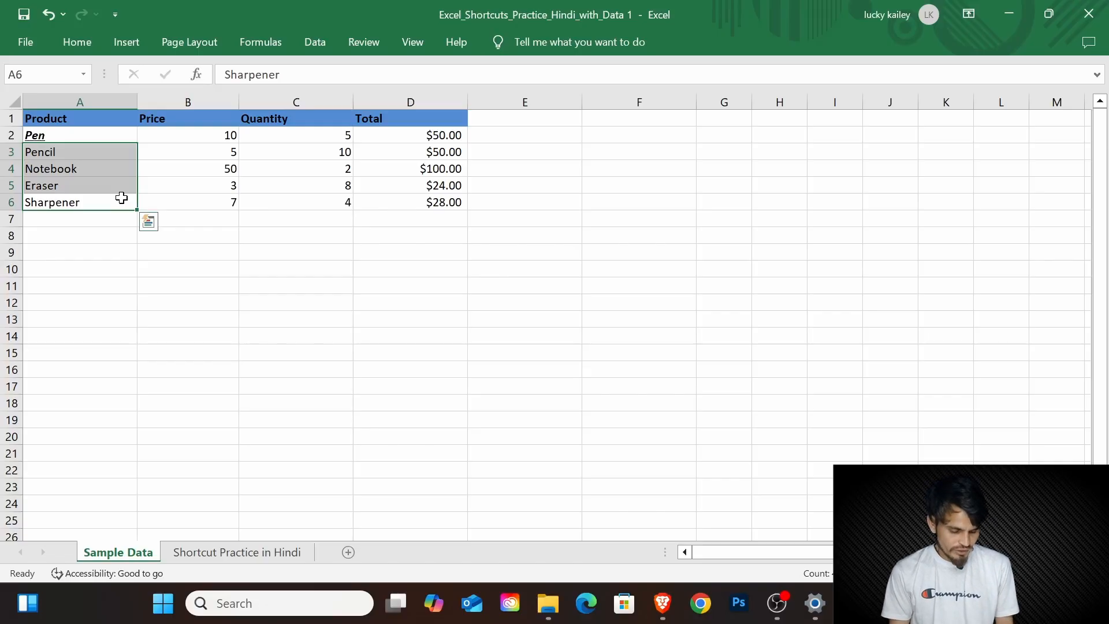
key("alt")
key("h")
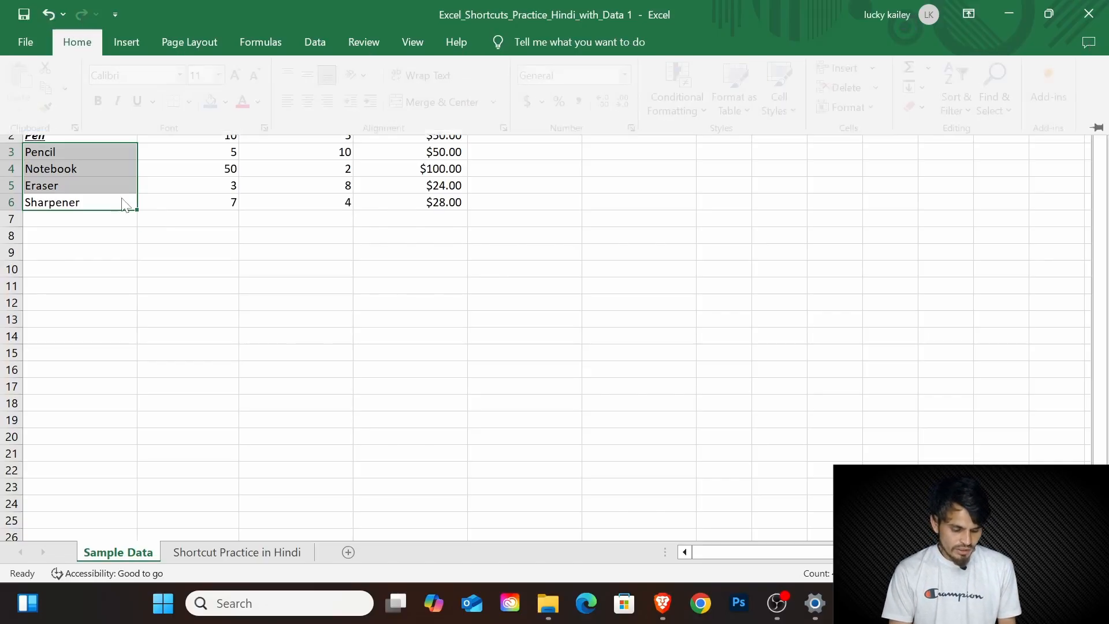
key("f")
key("c")
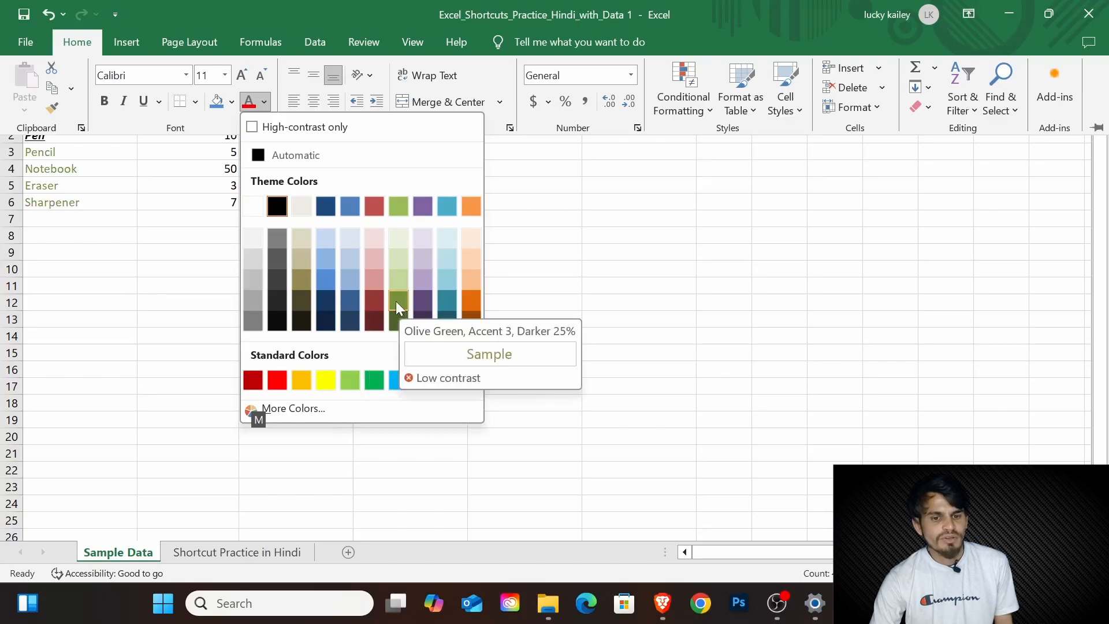
left_click(376, 300)
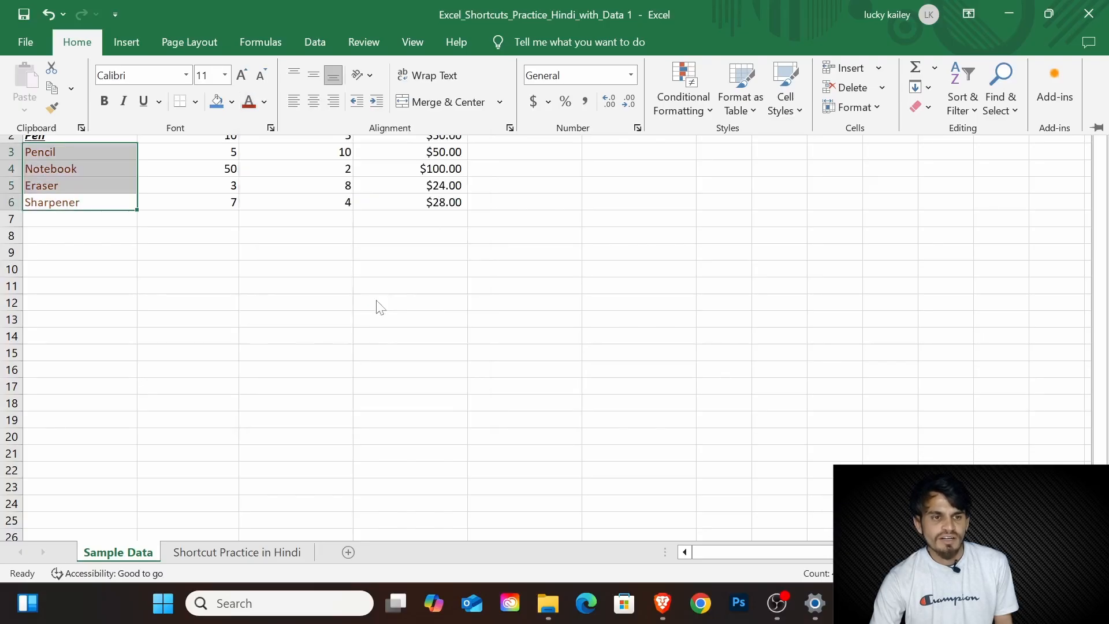
key("ctrl+F1")
left_click(389, 301)
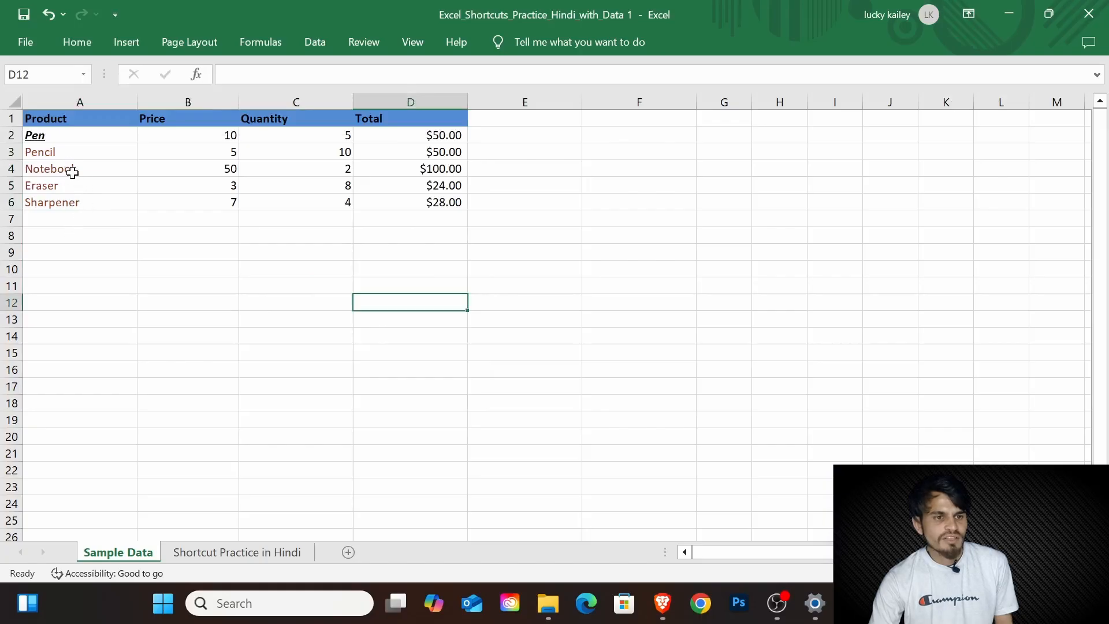
left_click(82, 158)
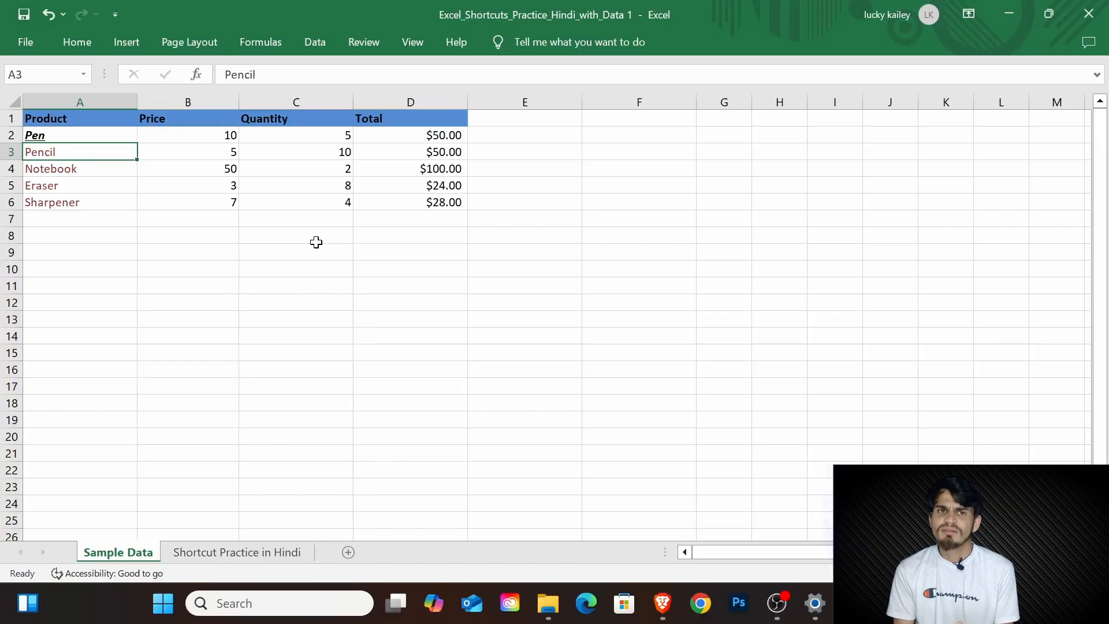
Step: Add up the prices in B2:B6 with AutoSum, placing the sum in cell B7
key("ctrl+z")
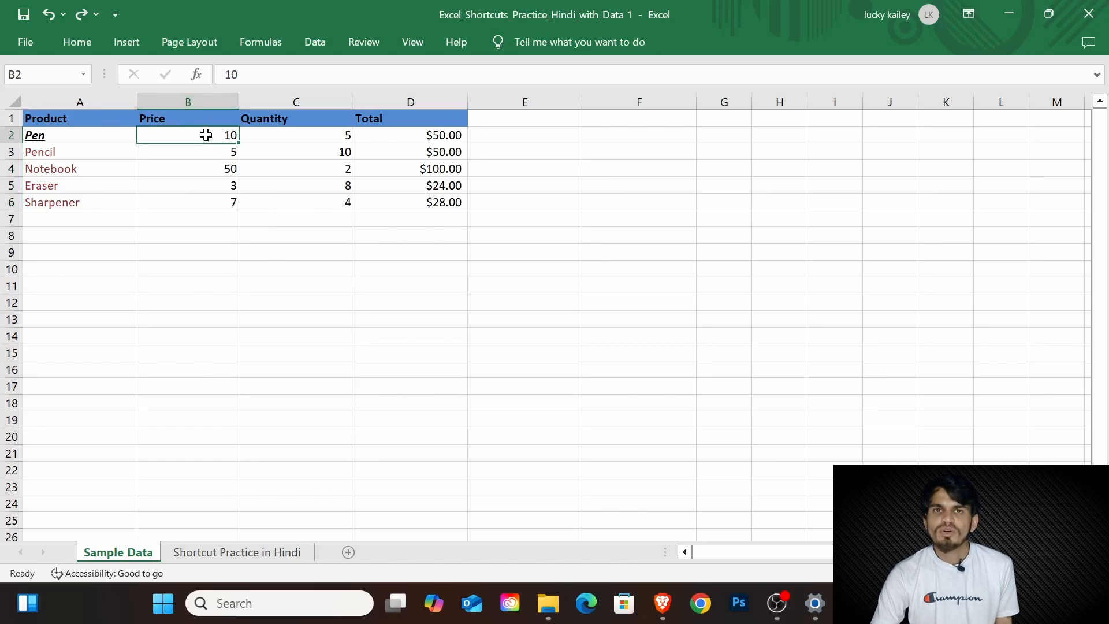
left_click_drag(206, 138, 197, 202)
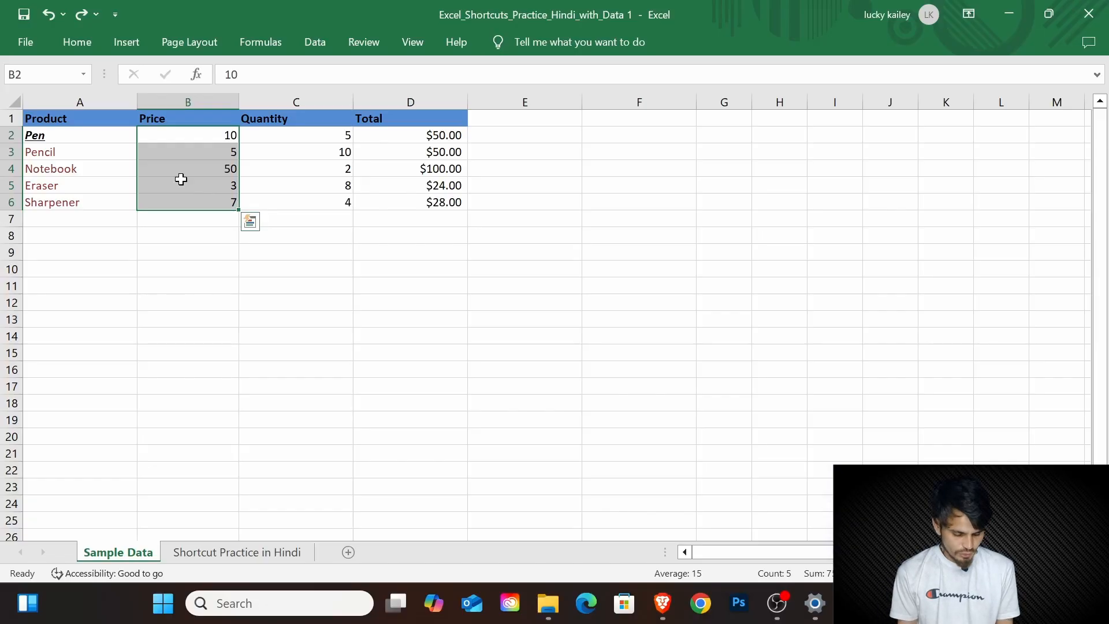
key("alt")
key("alt+equal")
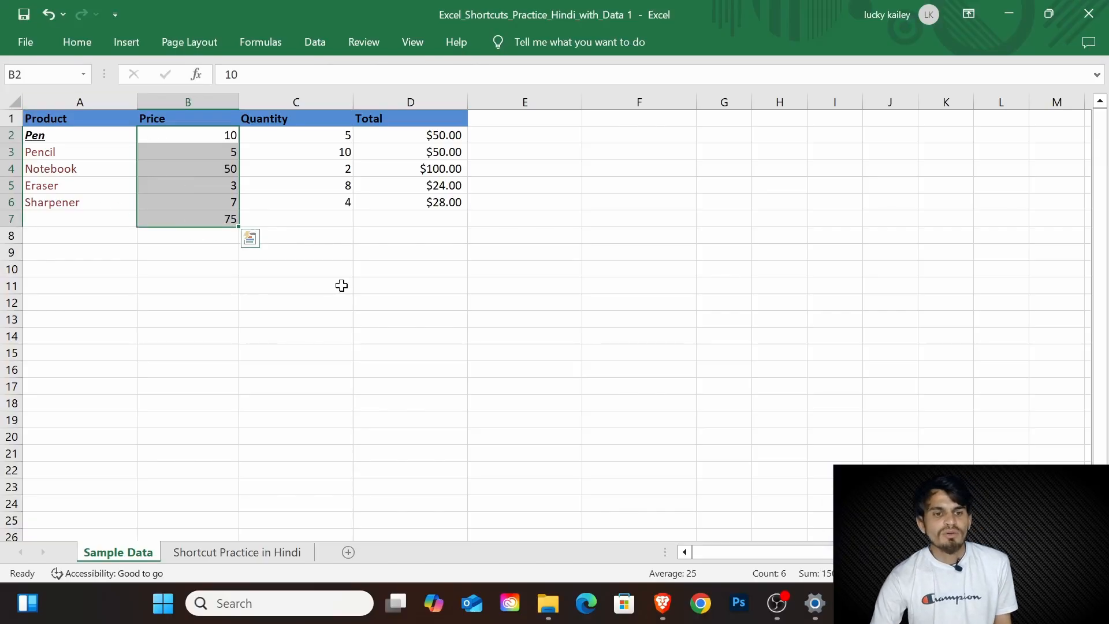
left_click(195, 256)
left_click(202, 220)
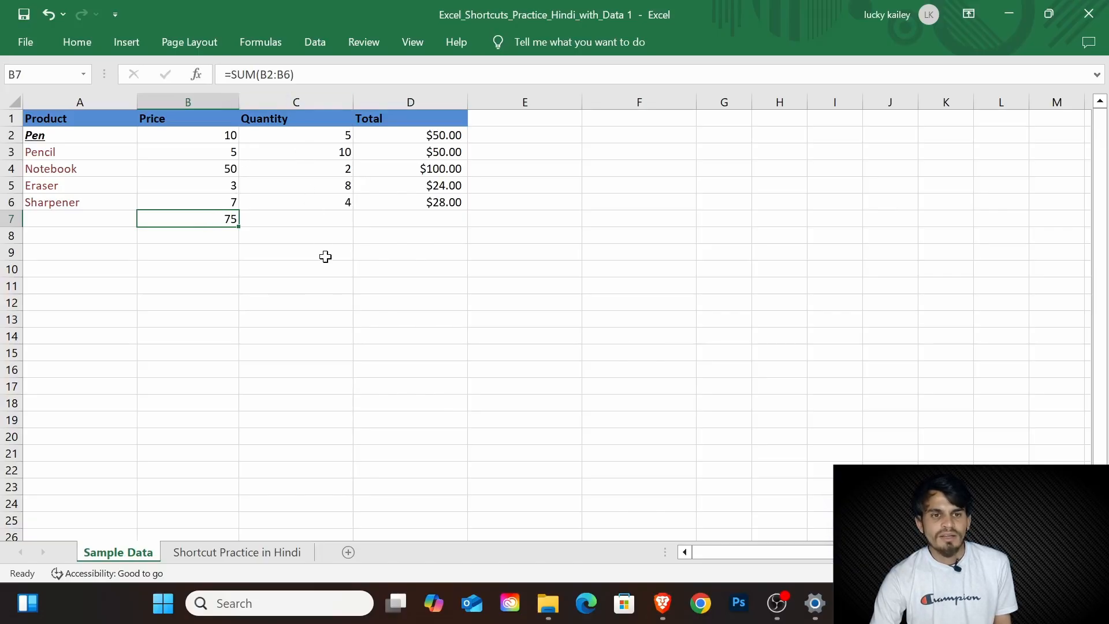
Step: Add the column header "date" in cell E1
left_click(324, 319)
left_click(528, 122)
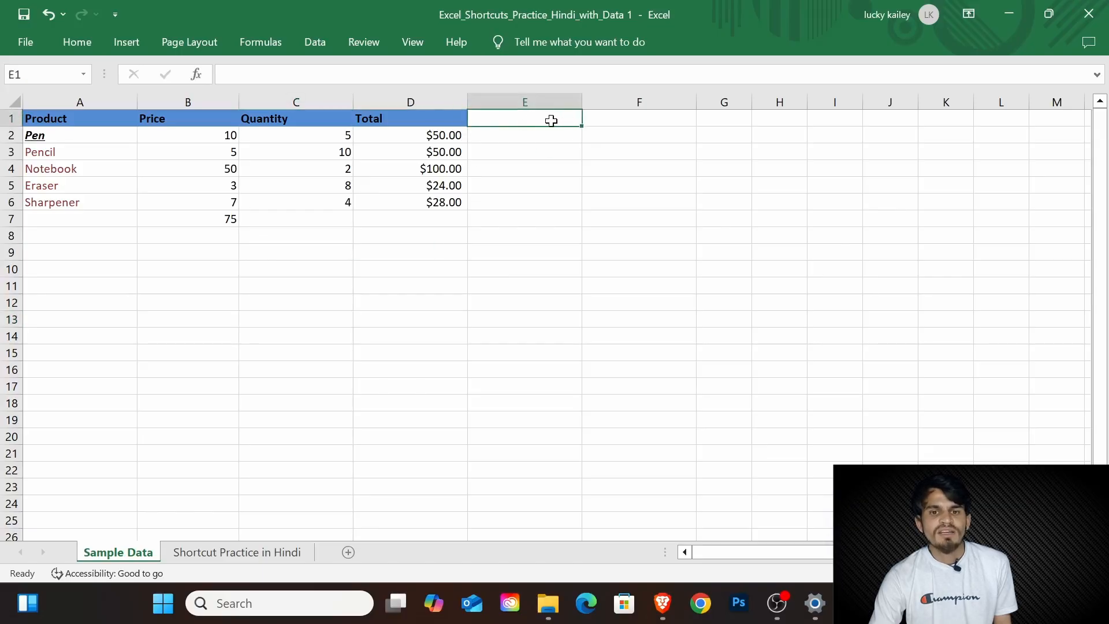
type("date")
key("Return")
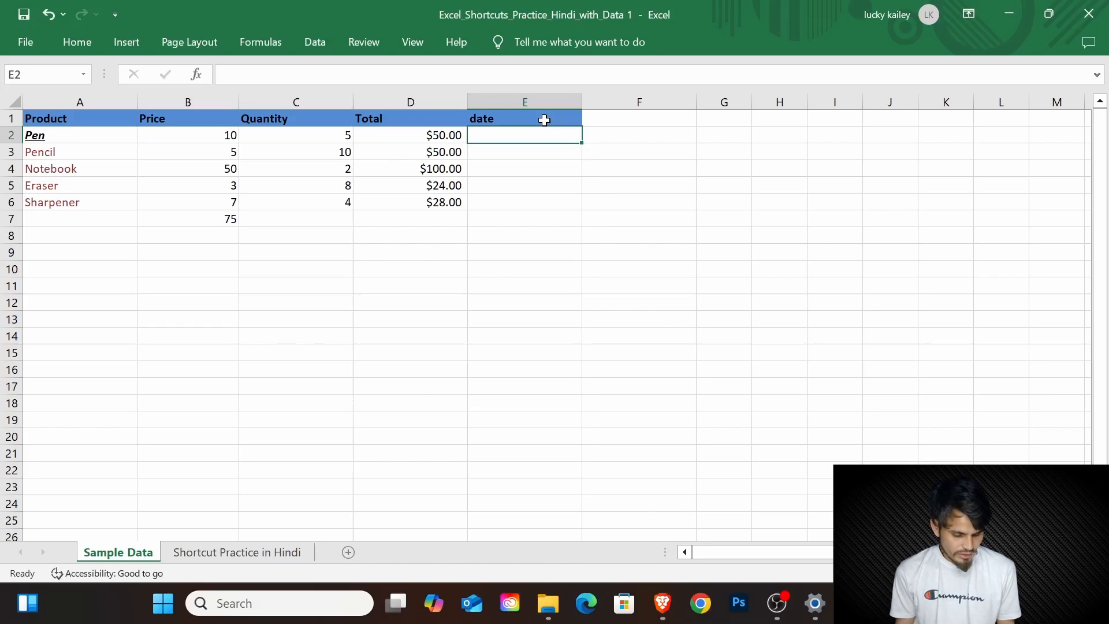
Step: Insert the current date, 4/12/2025, in cell E2 and the current time, 7:37 PM, in cell E3
key("ctrl+semicolon")
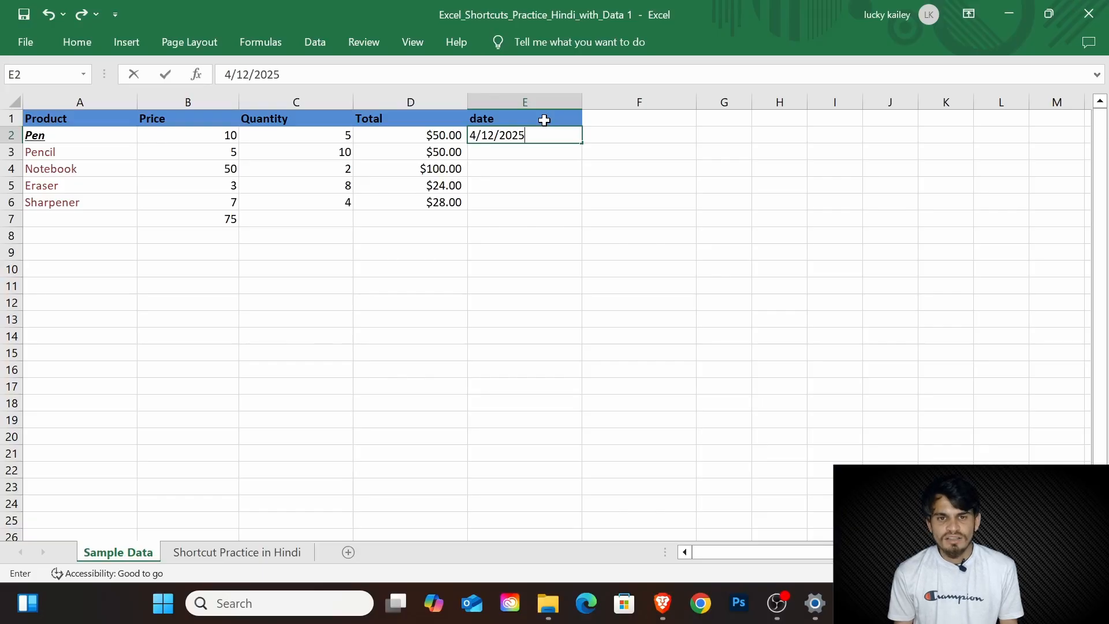
key("Return")
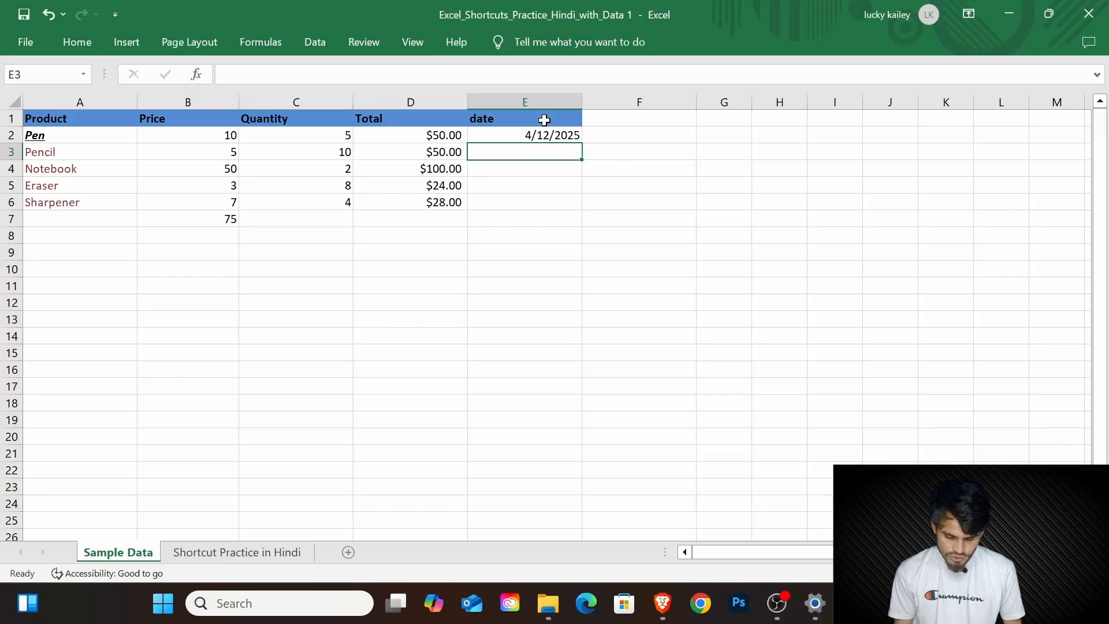
key("ctrl+shift+semicolon")
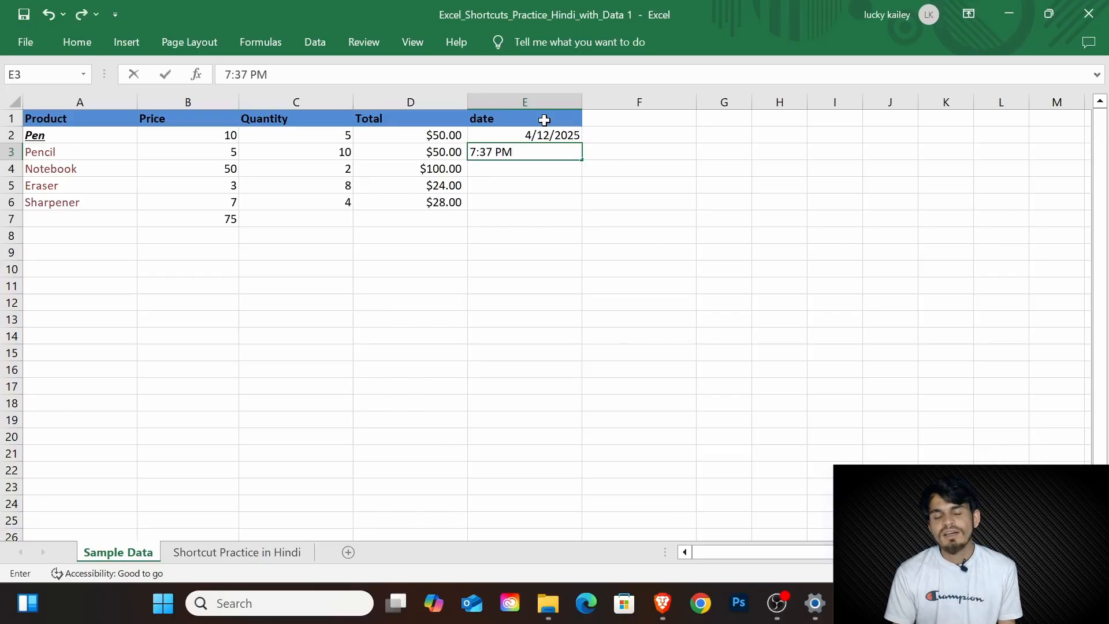